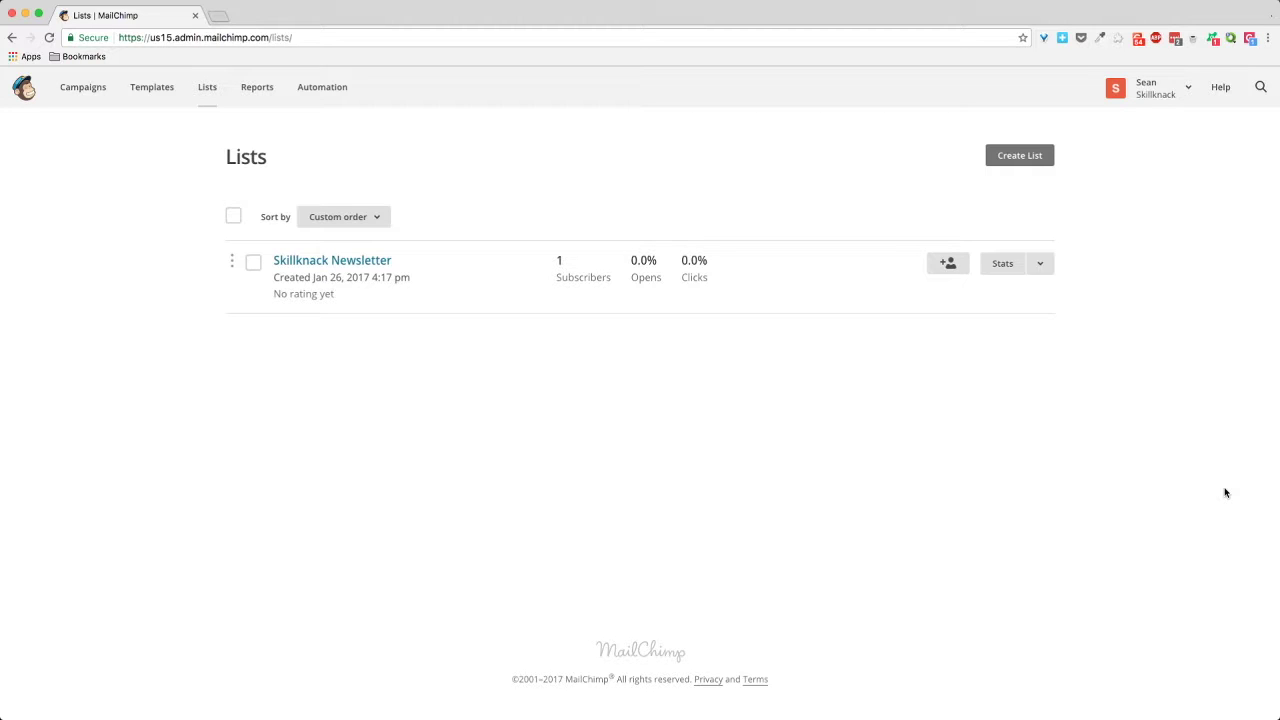
Step: Start a new campaign named "Skillknack Campaign Tutorial (Newsletter Content)"
click(96, 91)
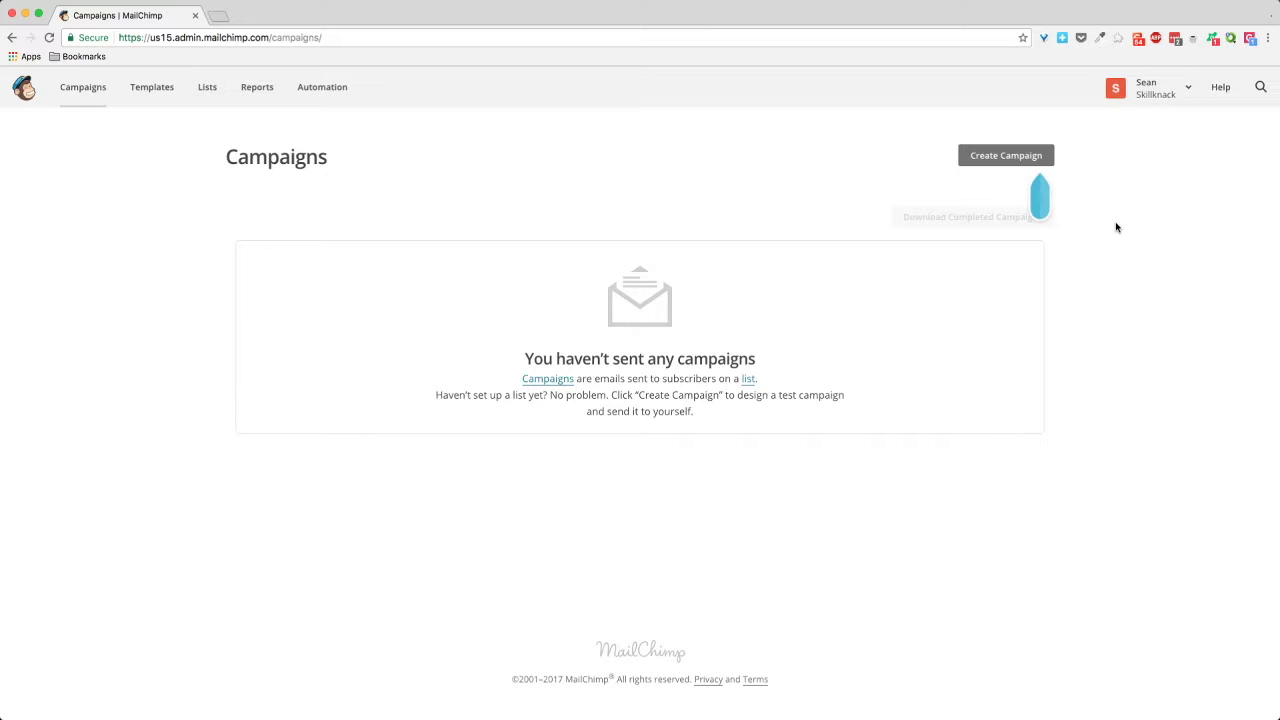
click(990, 158)
click(623, 346)
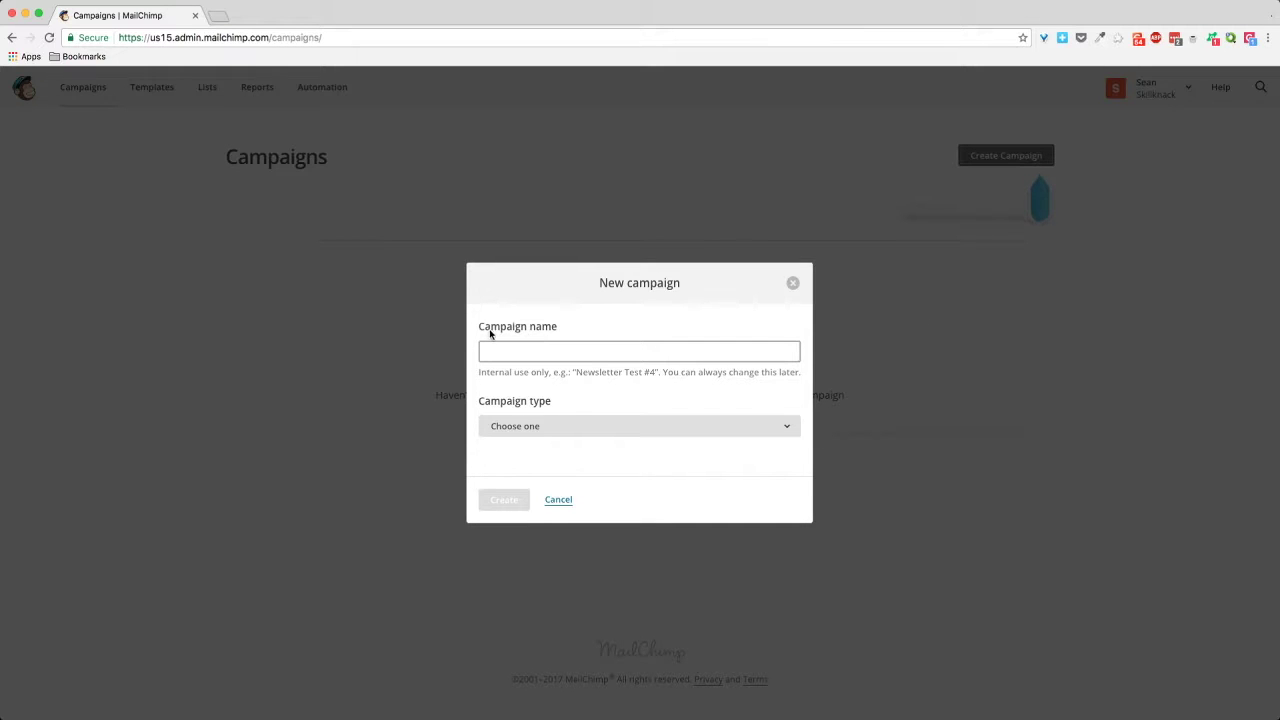
click(591, 351)
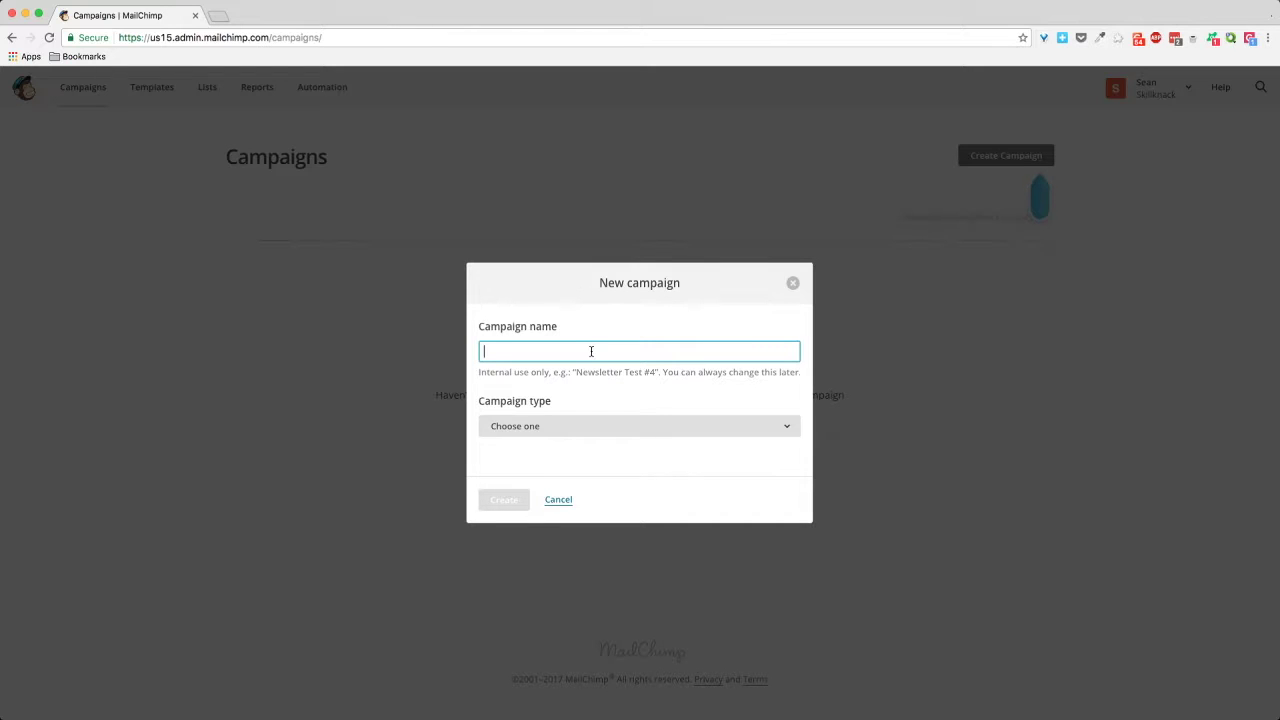
text(Skillknack Campaign Tutorial)
text((Newsletter )
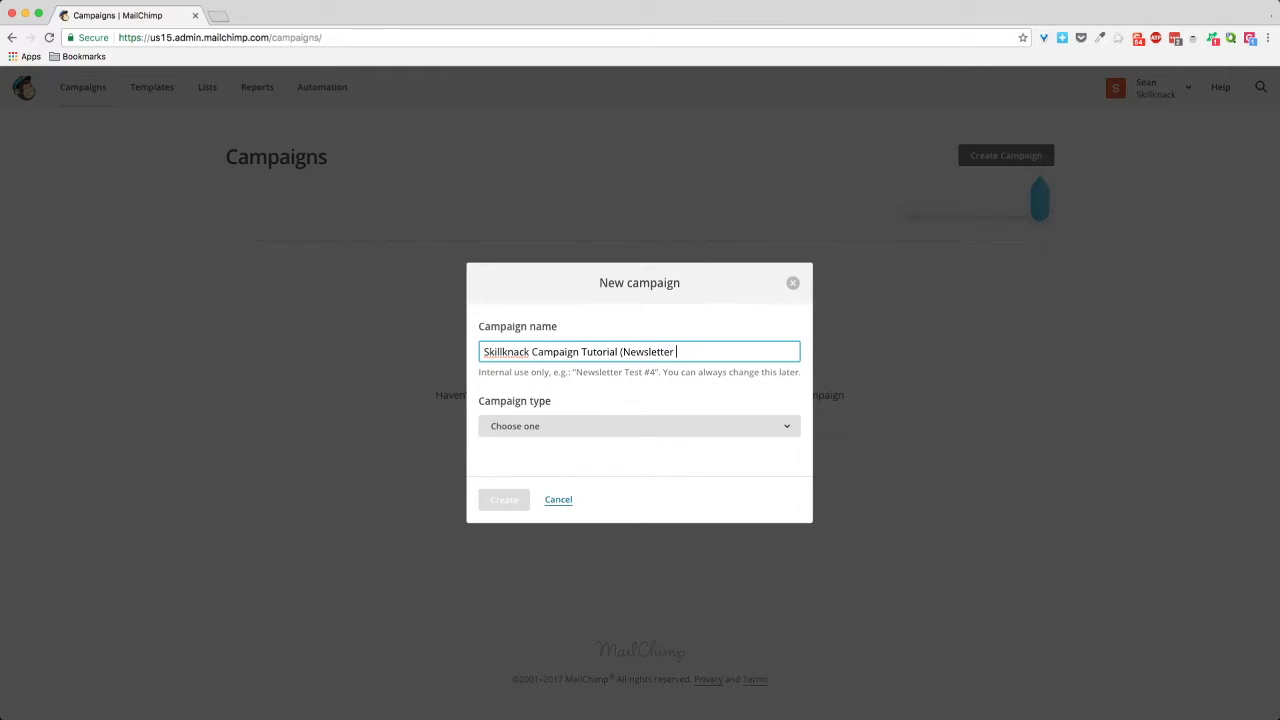
text(Content))
Step: Set the campaign type to Regular and create the campaign
click(600, 428)
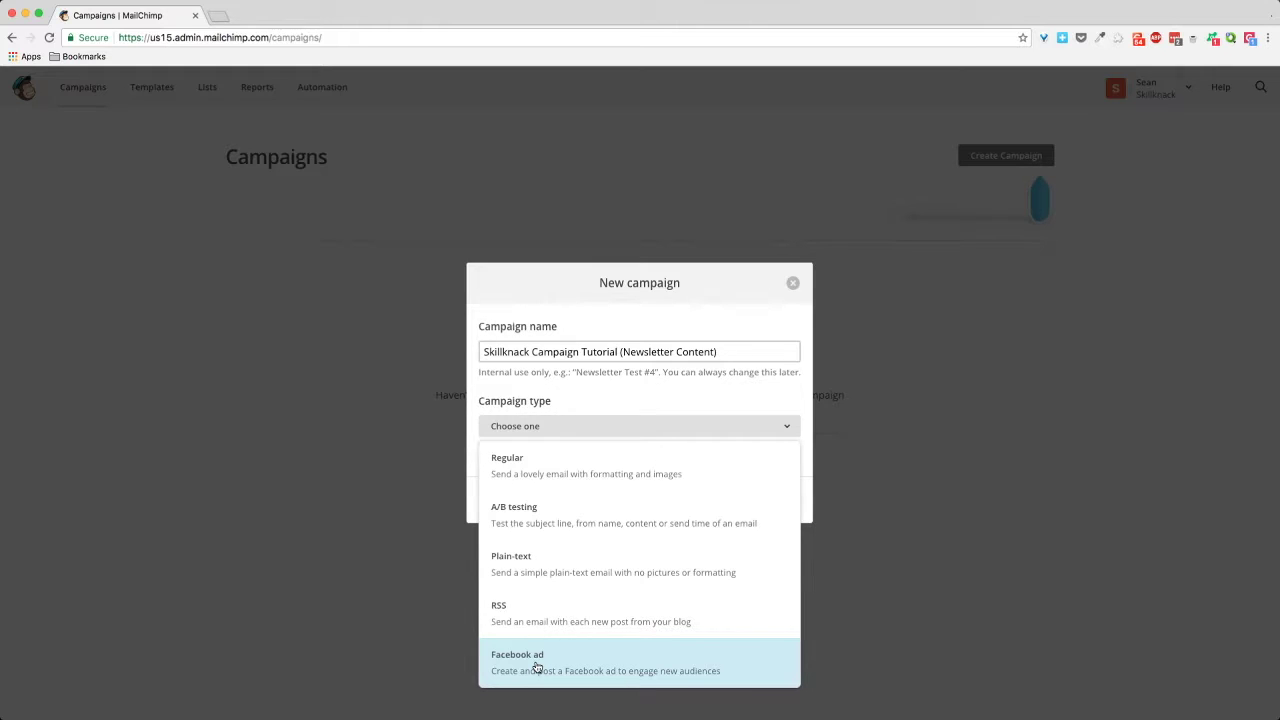
click(610, 482)
click(514, 505)
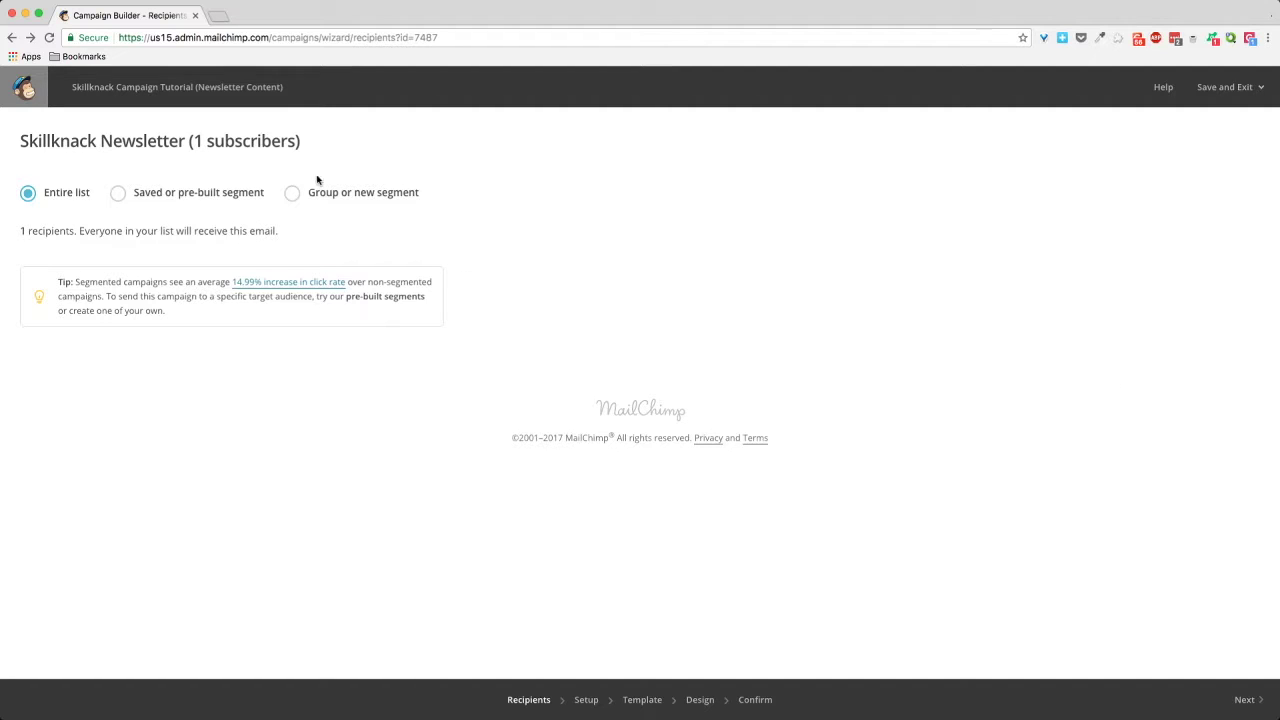
Step: Review the pre-built segments and new segment conditions for the recipients, and return the selection to the entire list
click(118, 194)
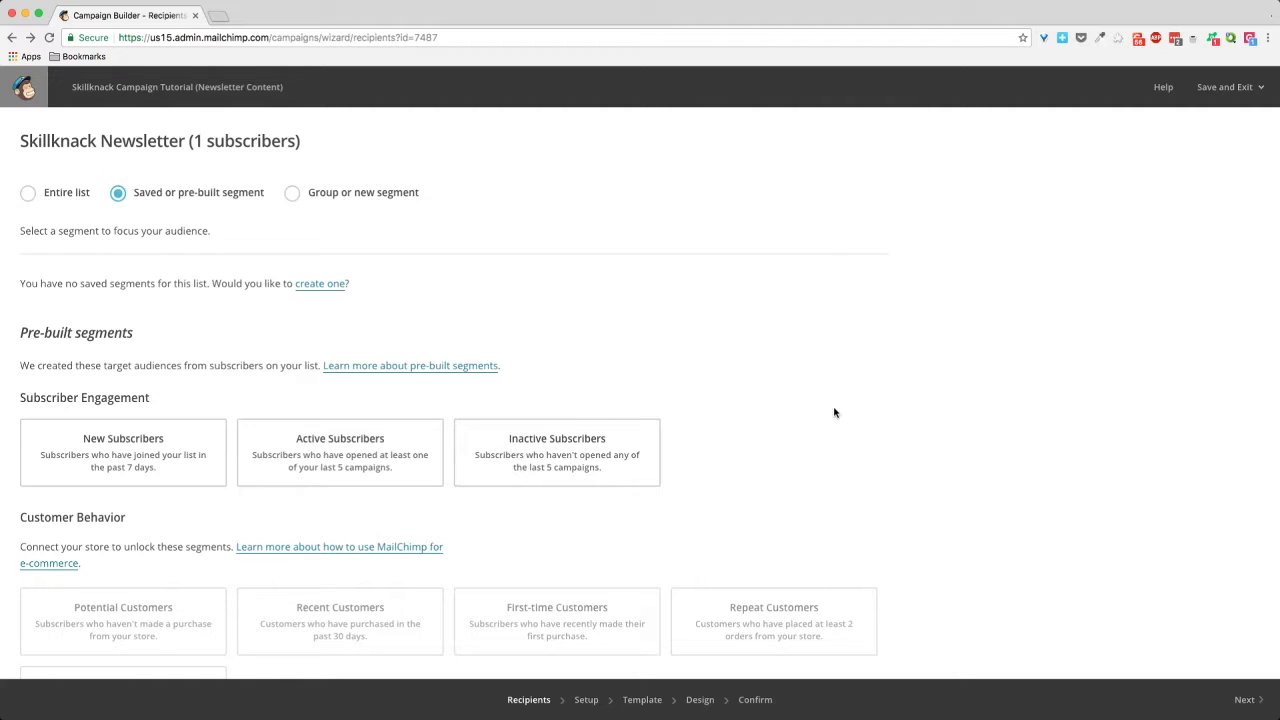
scroll(654, 422, down, 3)
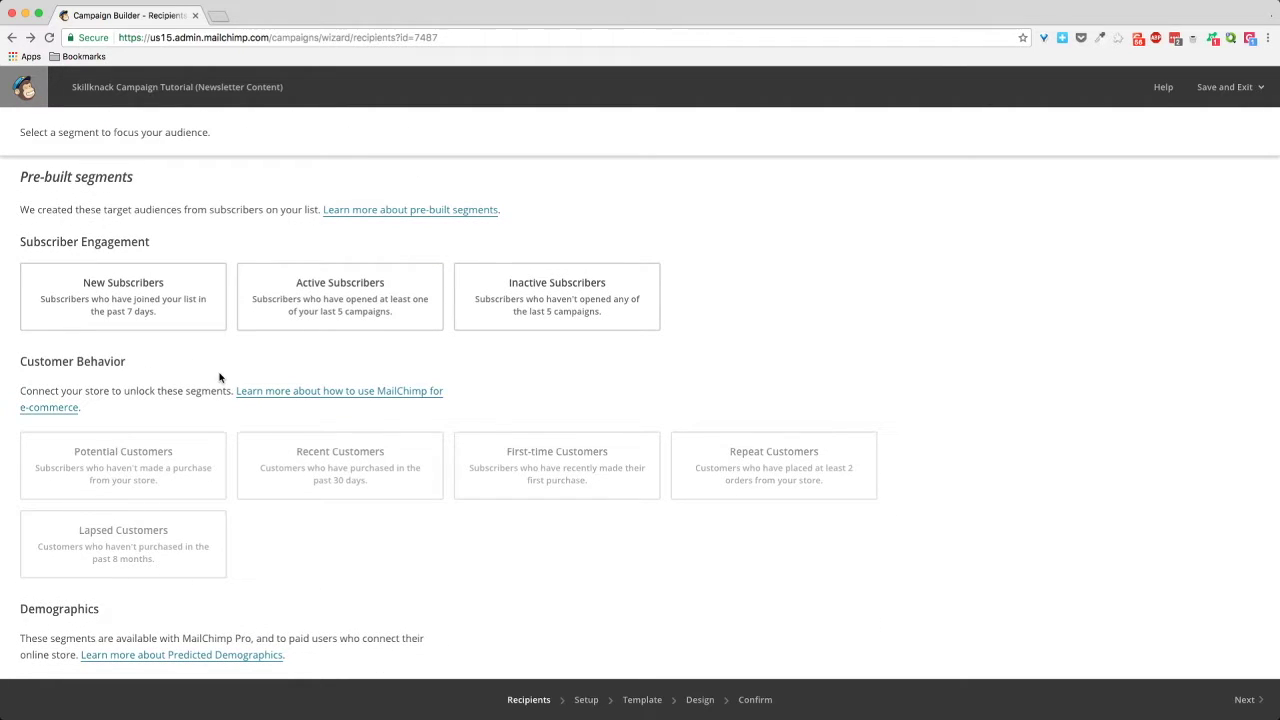
scroll(220, 377, down, 2)
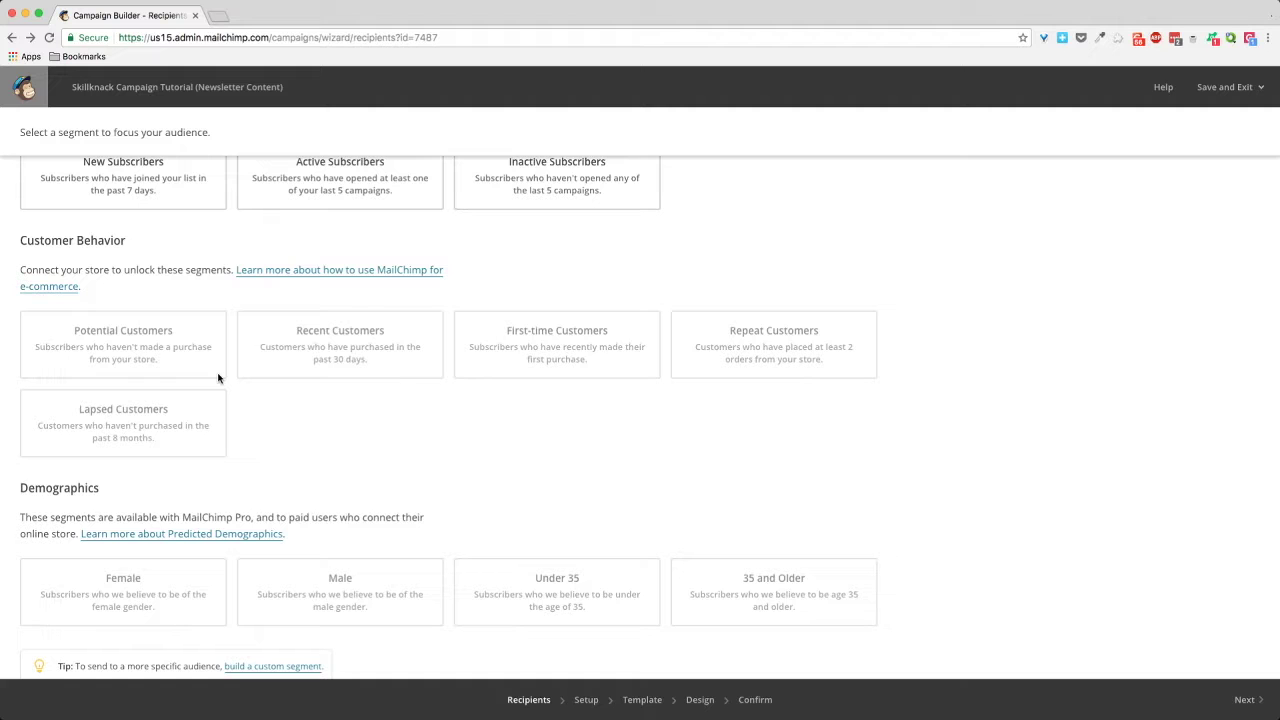
scroll(219, 377, down, 2)
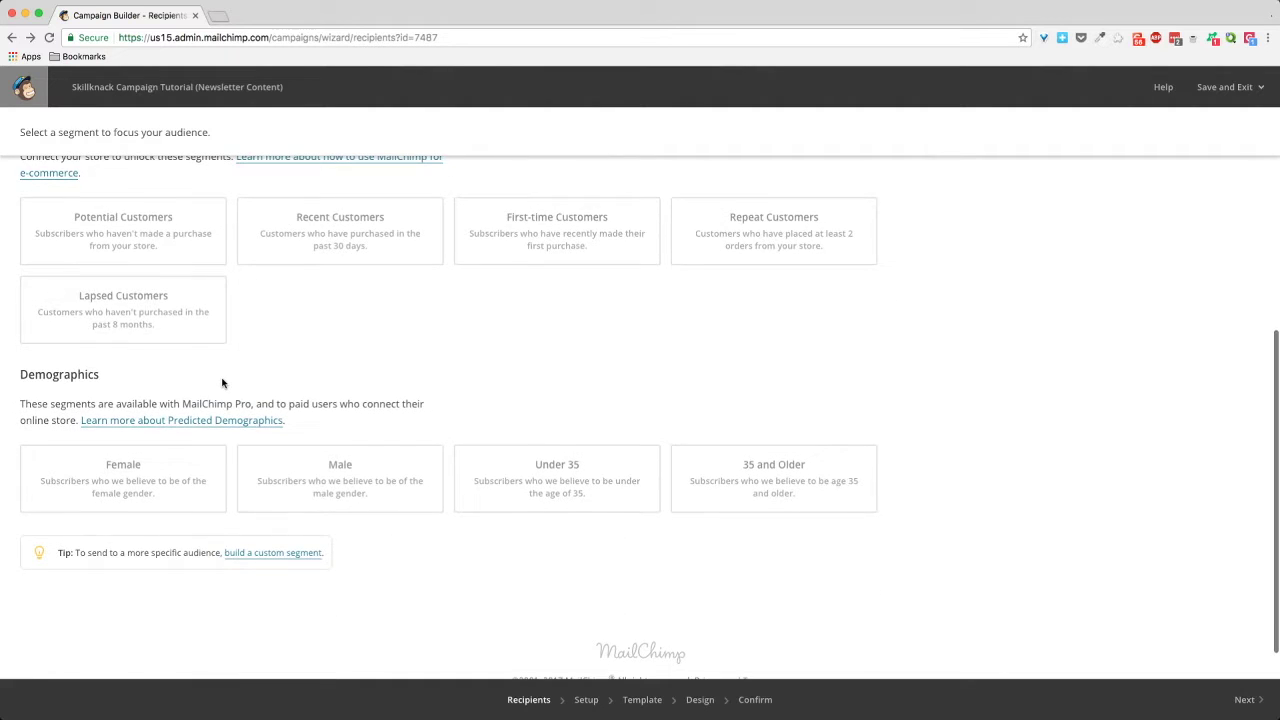
scroll(225, 385, up, 7)
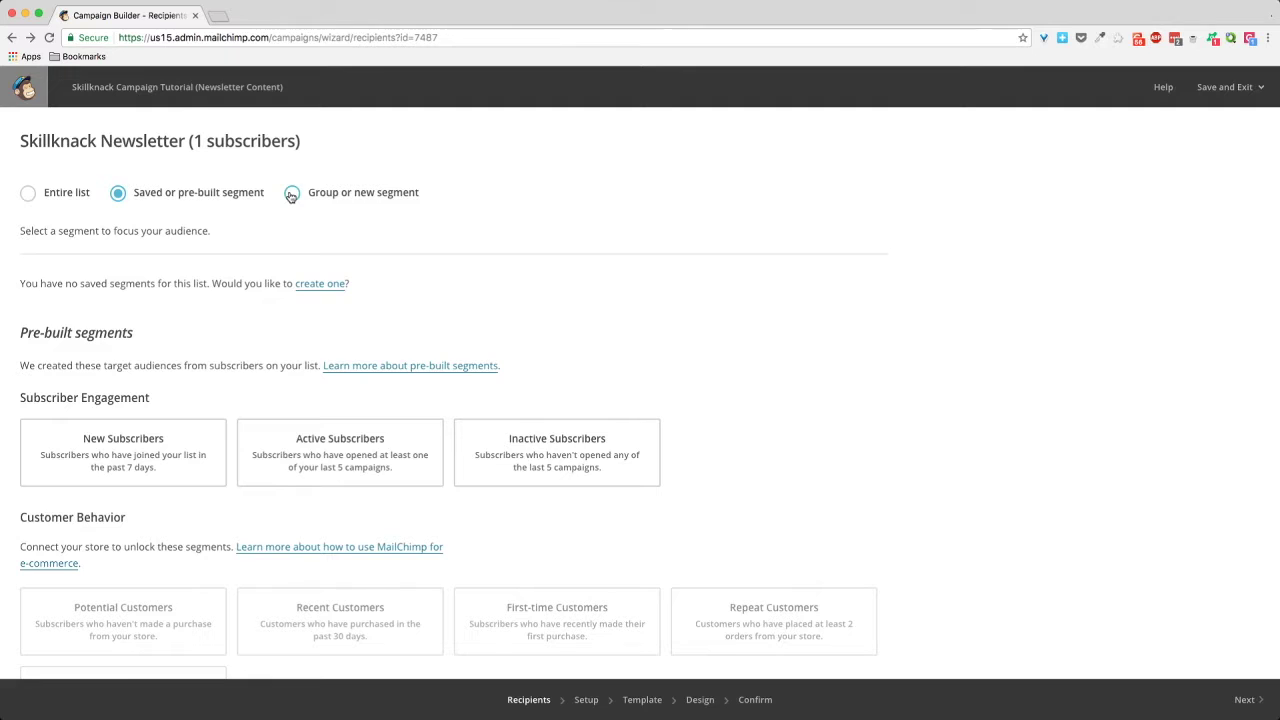
click(291, 195)
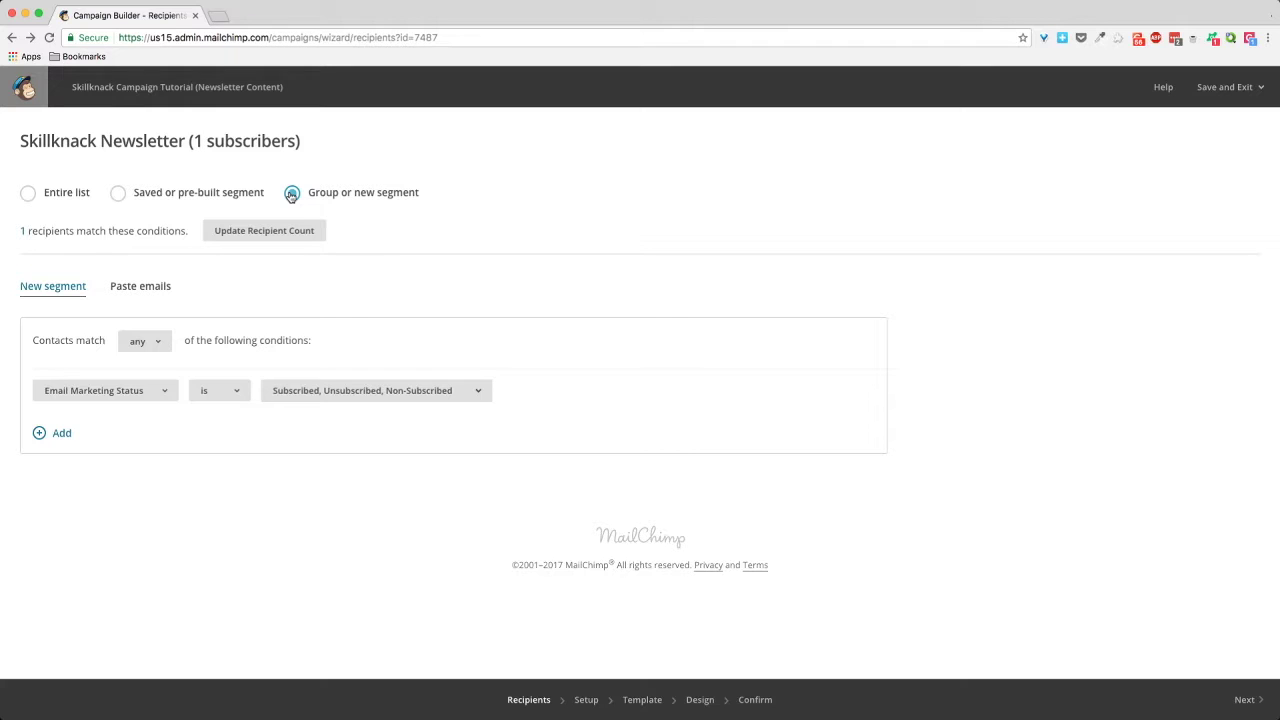
click(27, 195)
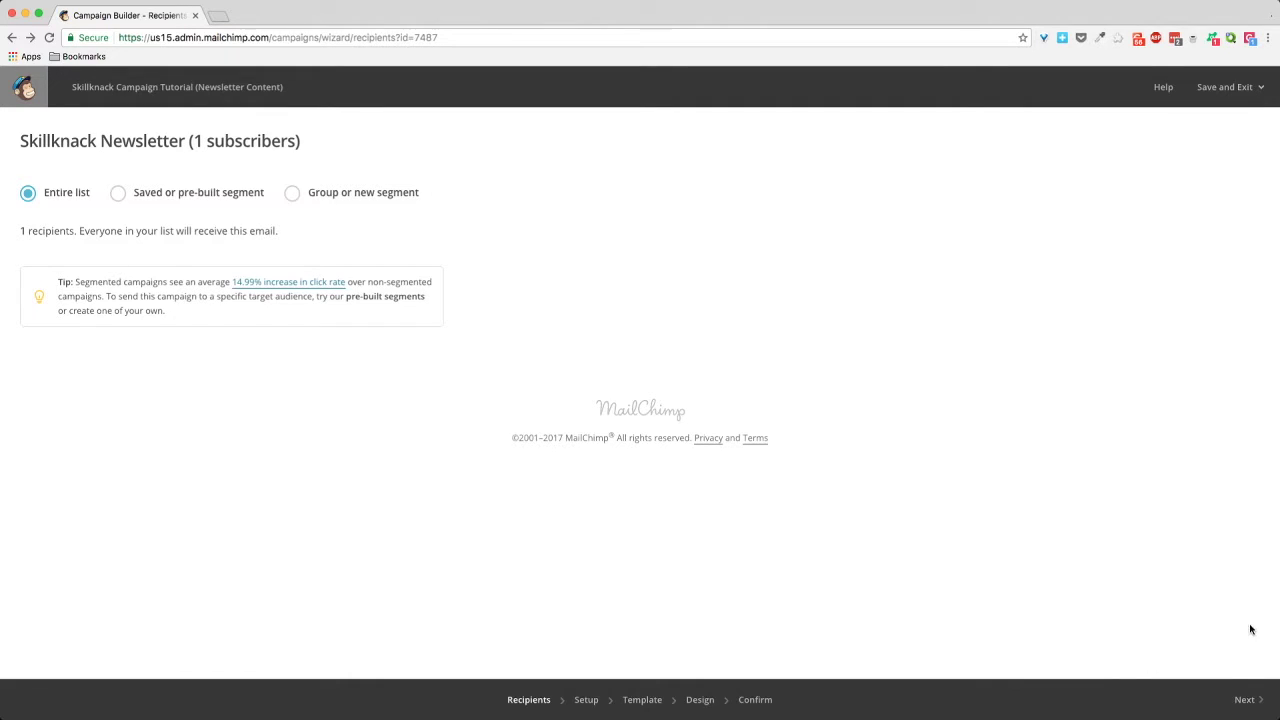
Step: Continue to campaign setup, set the email subject to "Newsletter content your readers will enjoy" and enable personalization of the "To" field
click(1245, 700)
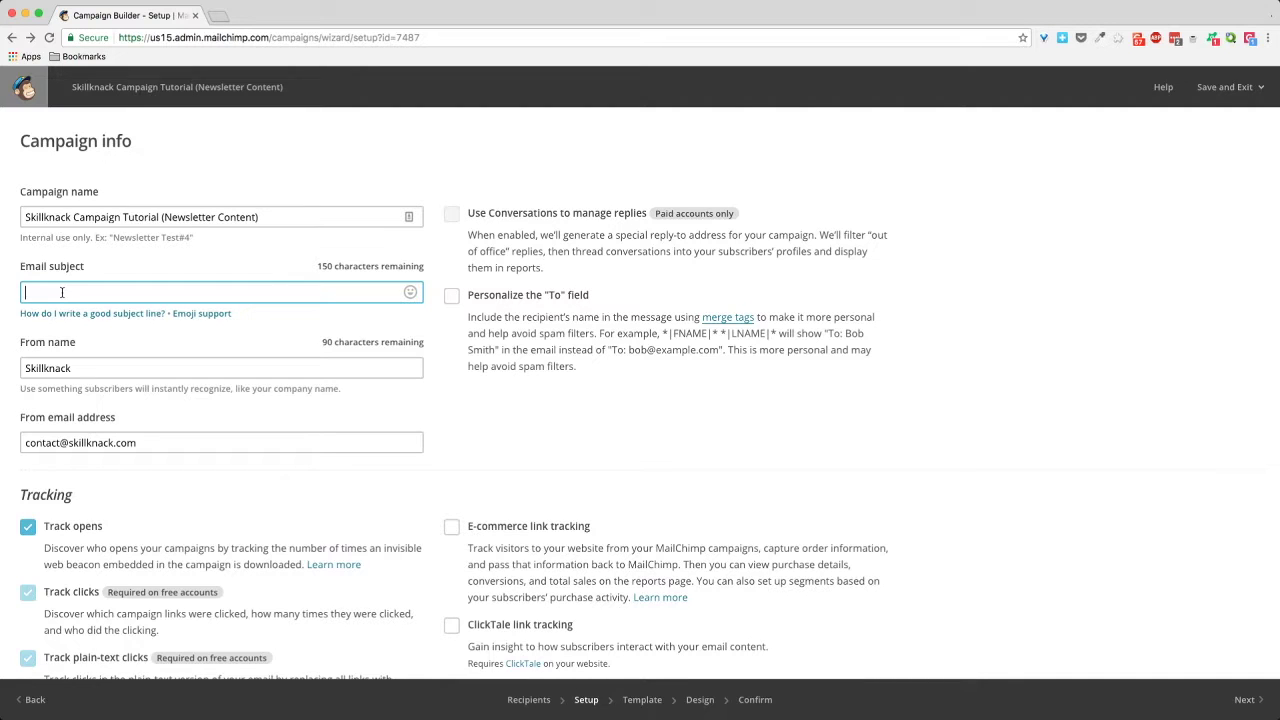
text(Newsletter content your readers will enjoy)
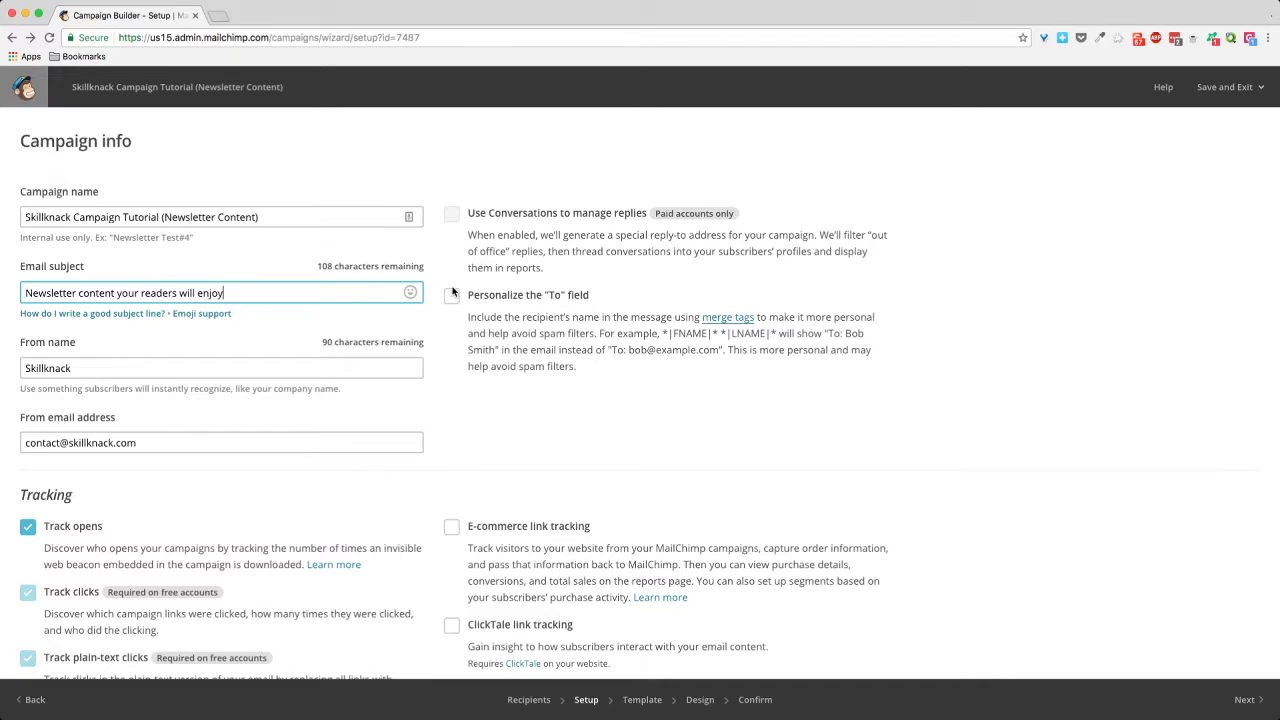
click(452, 298)
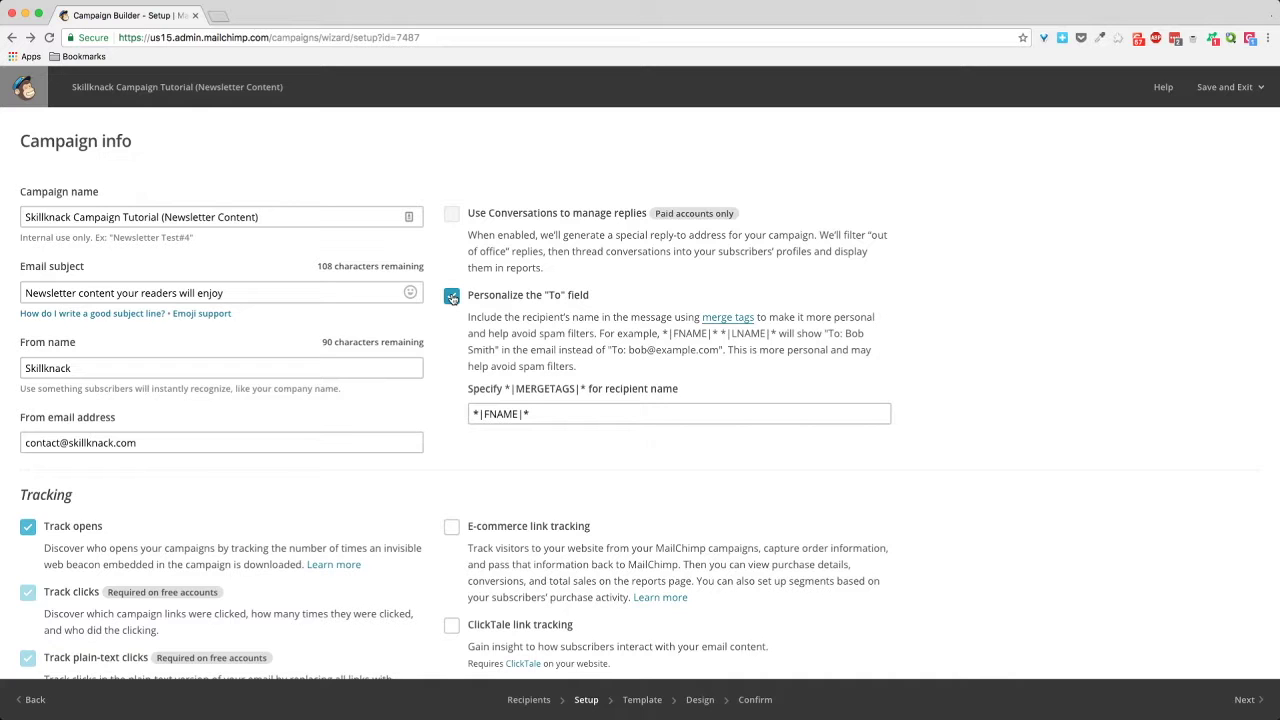
Step: Review the tracking, social media and auto-convert video options, and continue to template selection
scroll(71, 425, down, 2)
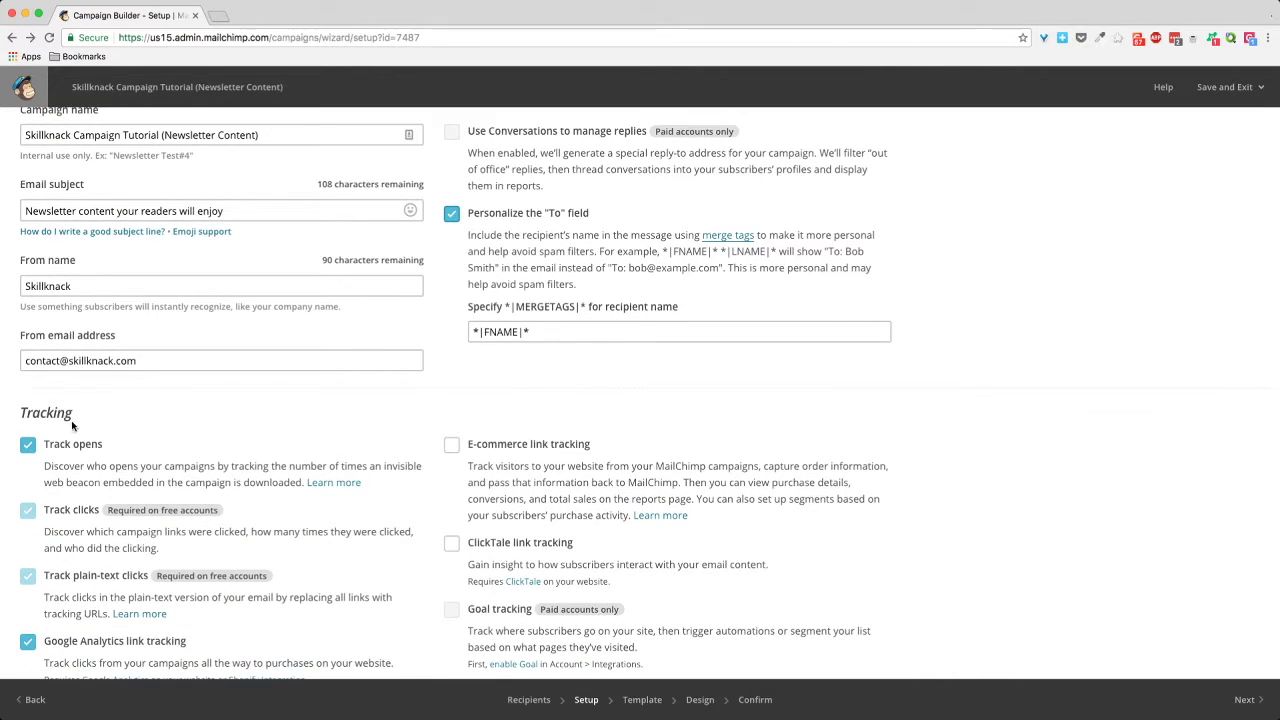
scroll(44, 410, down, 4)
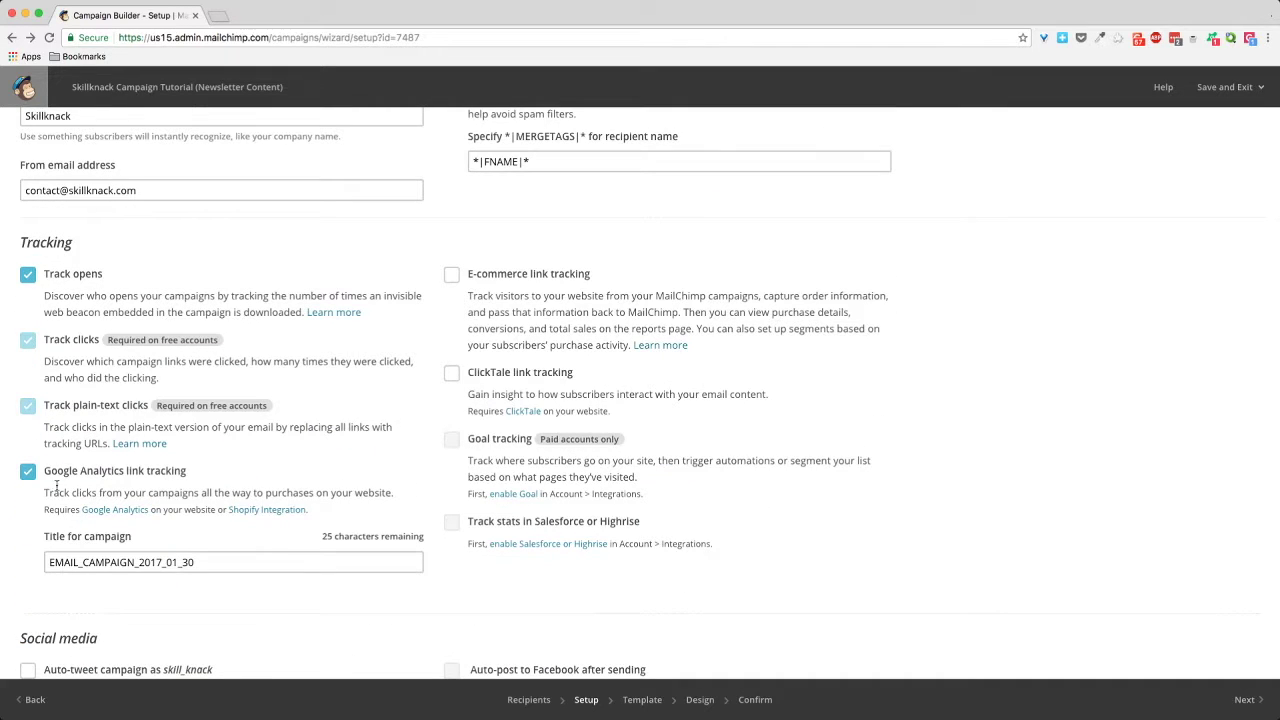
scroll(128, 481, down, 1)
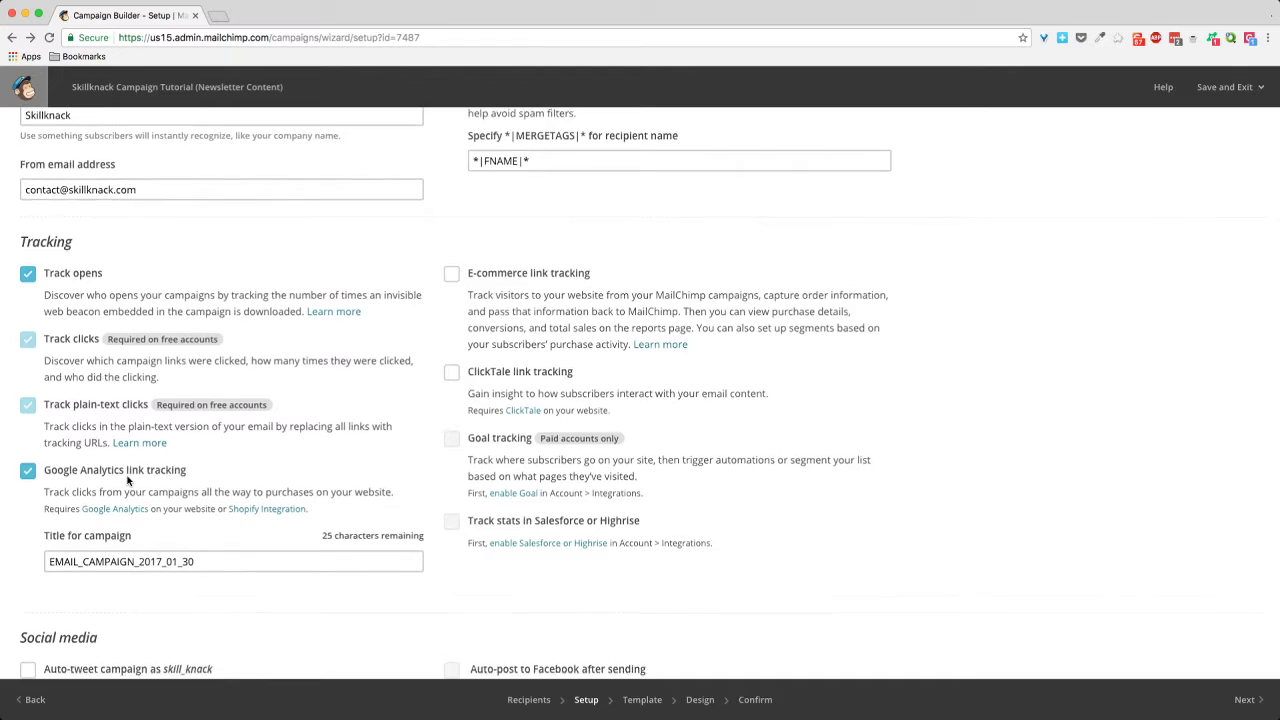
scroll(128, 481, down, 2)
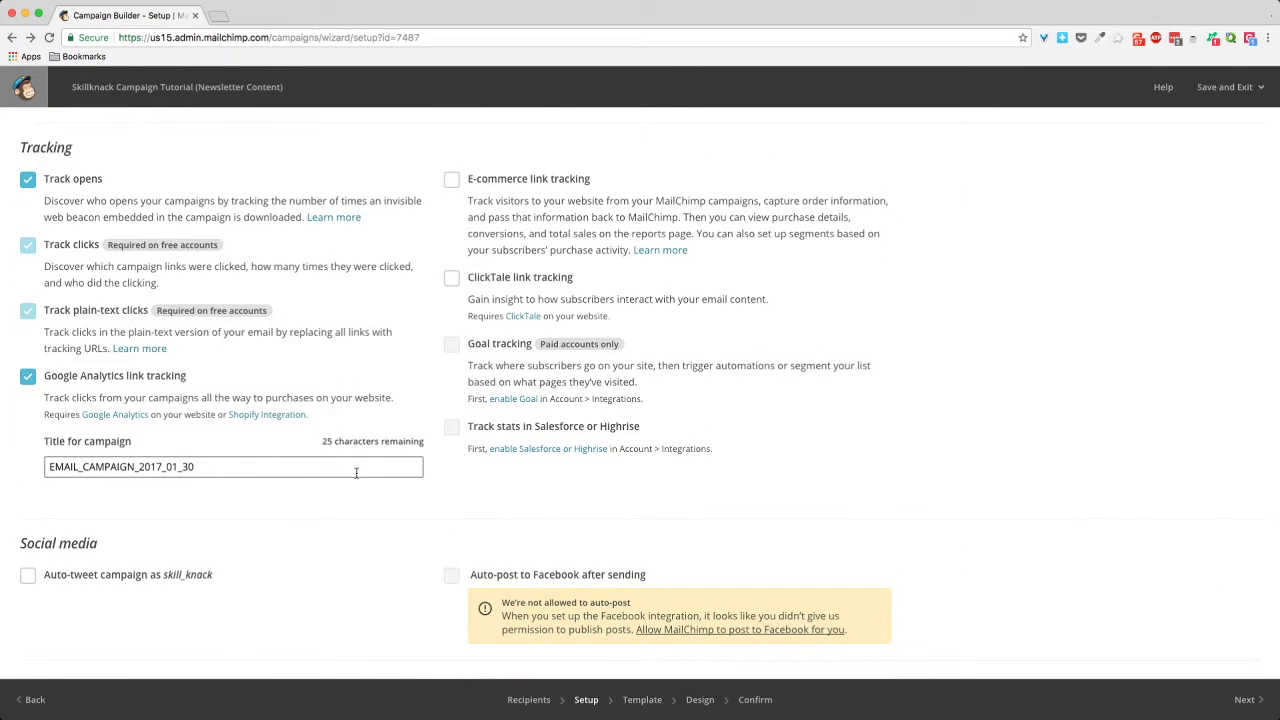
scroll(356, 472, down, 3)
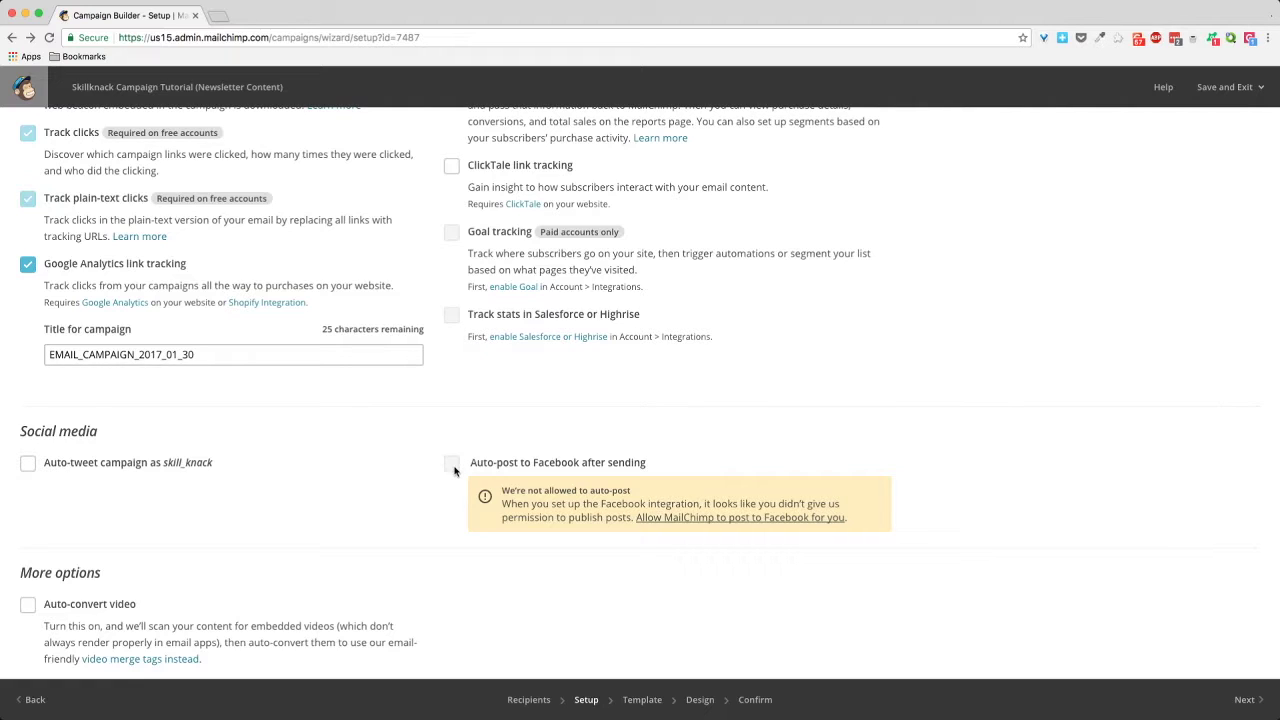
scroll(186, 520, down, 3)
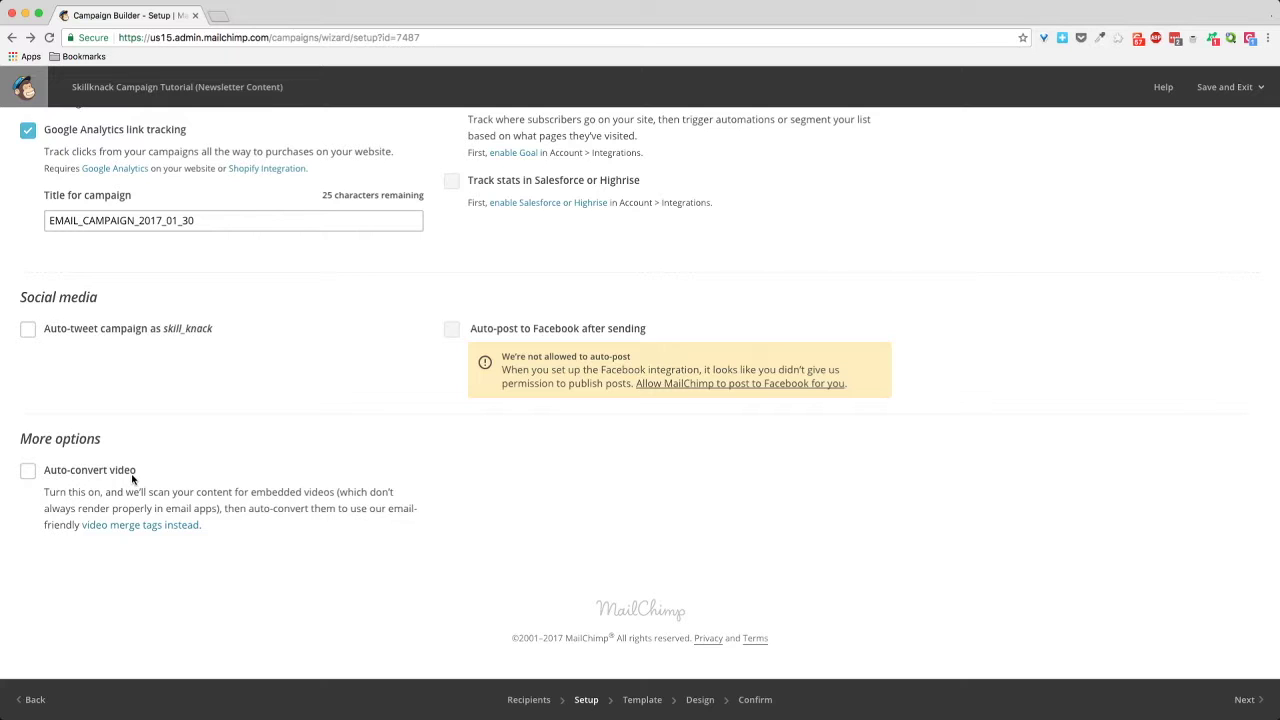
click(1246, 705)
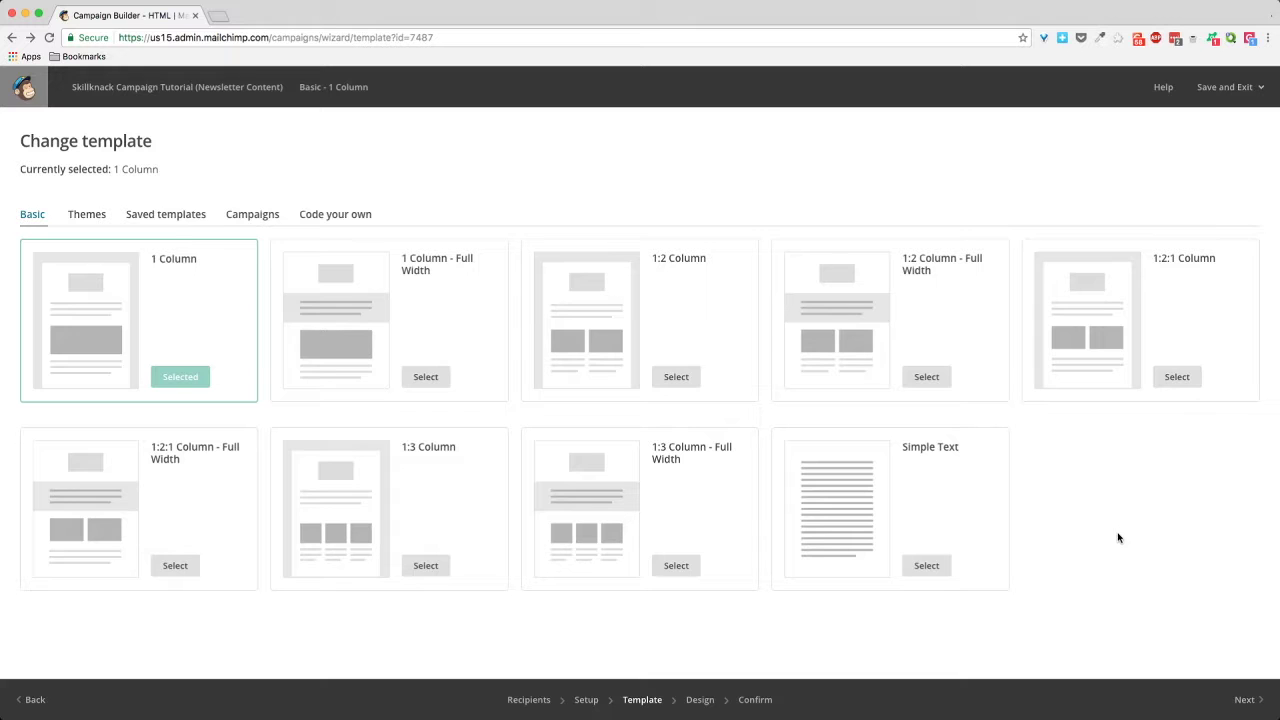
Step: Browse the template sources: themes and their categories, saved templates, past campaigns and the code-your-own options
click(84, 218)
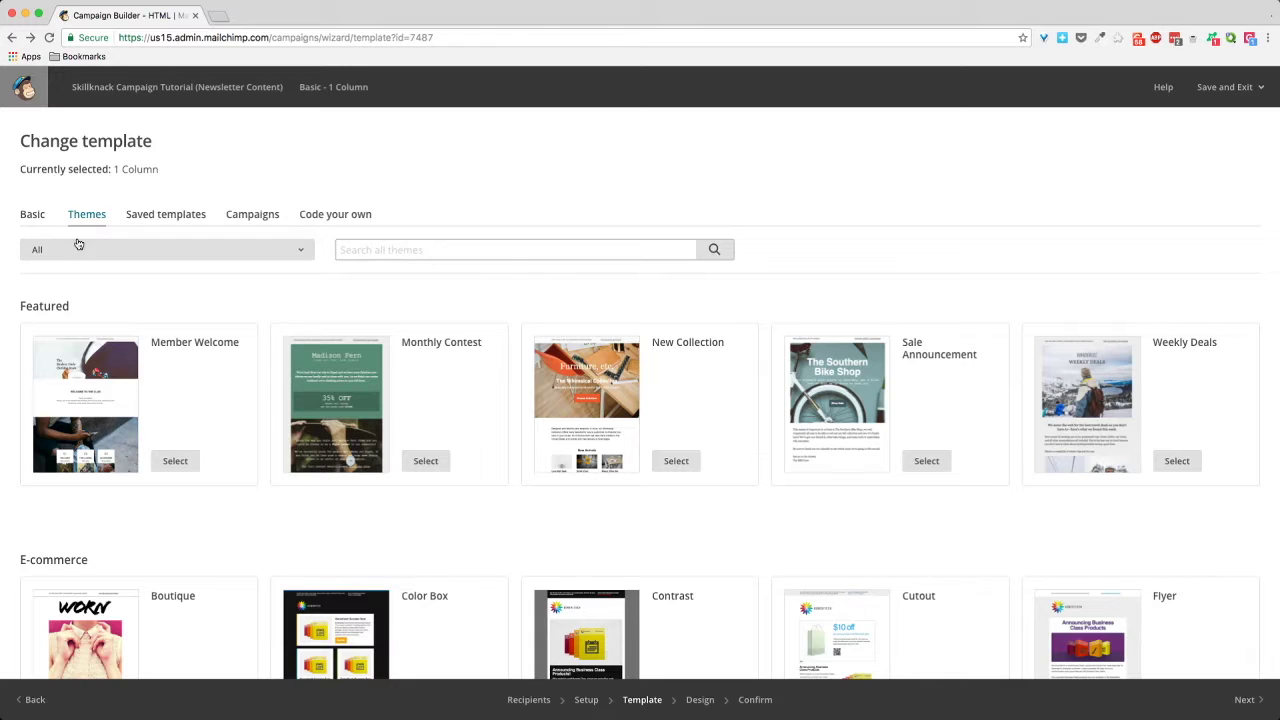
click(77, 248)
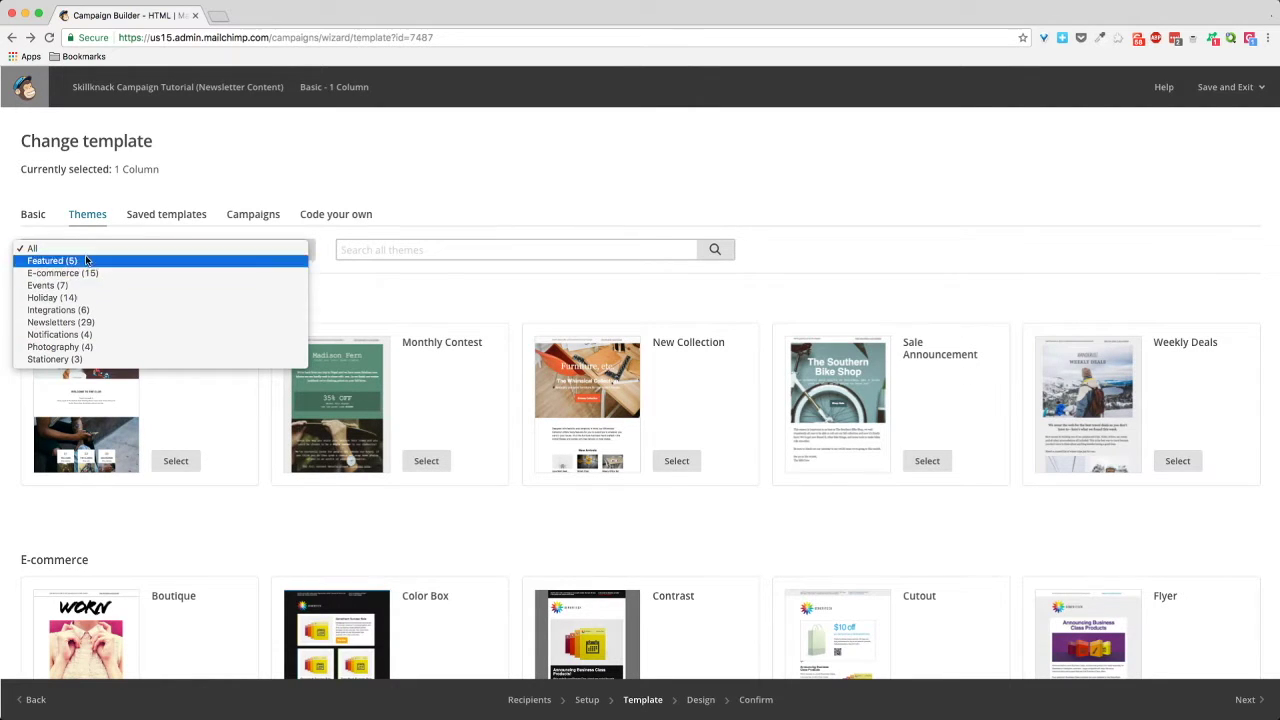
click(176, 180)
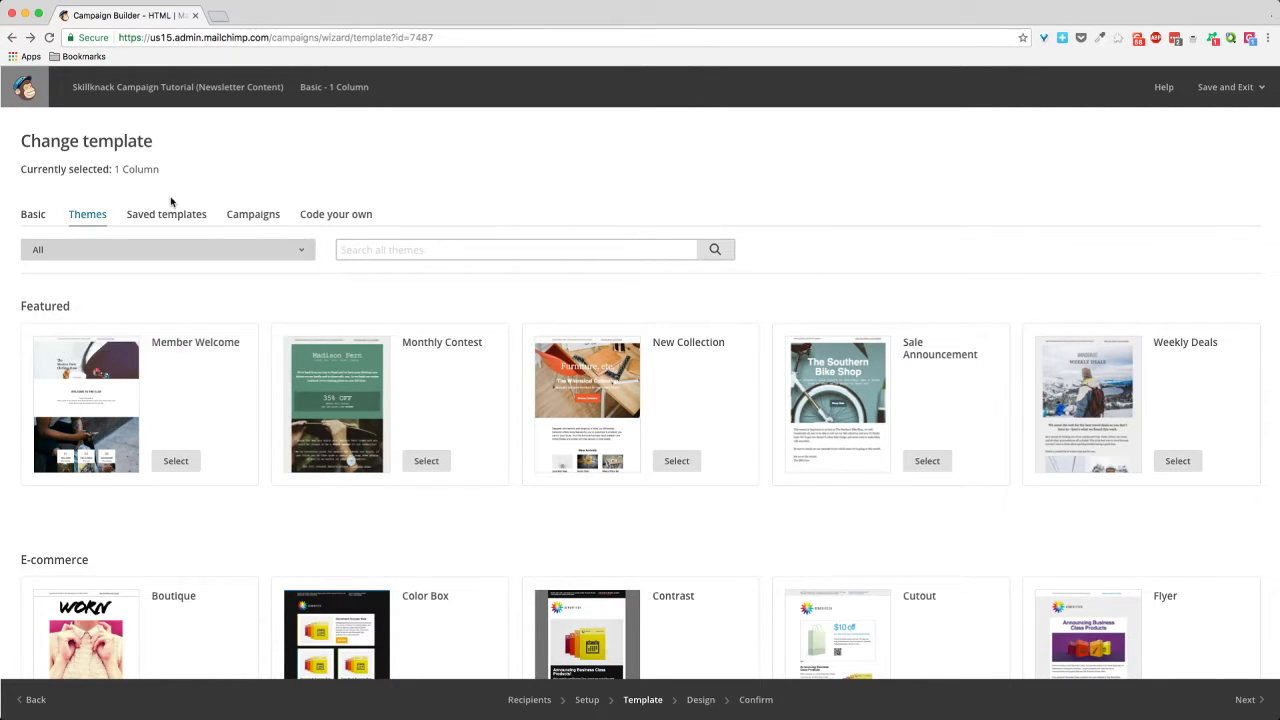
click(166, 214)
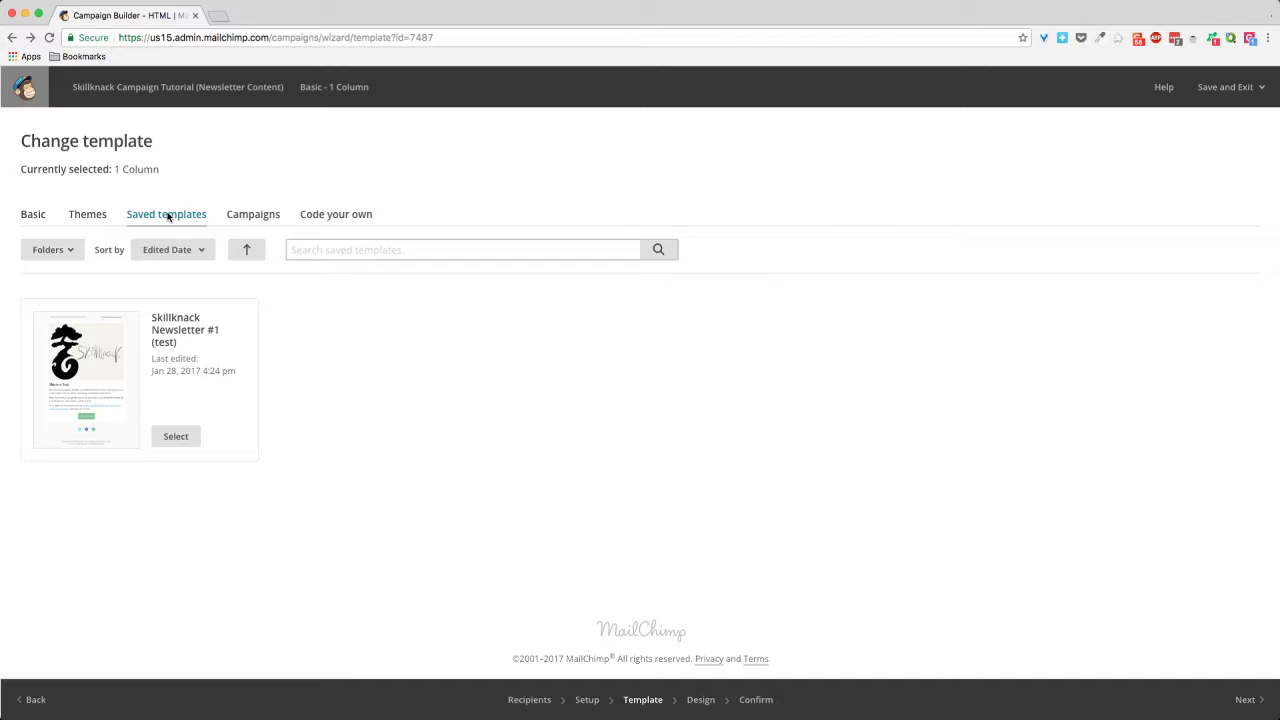
click(246, 217)
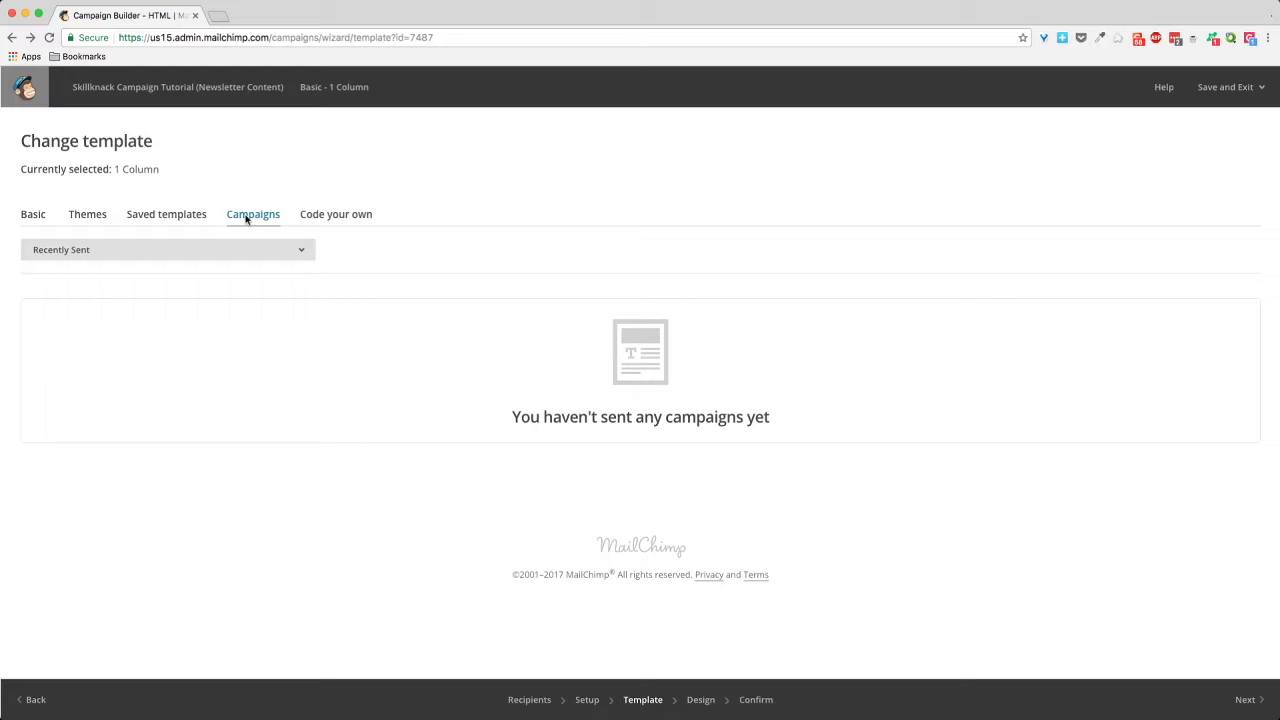
click(324, 217)
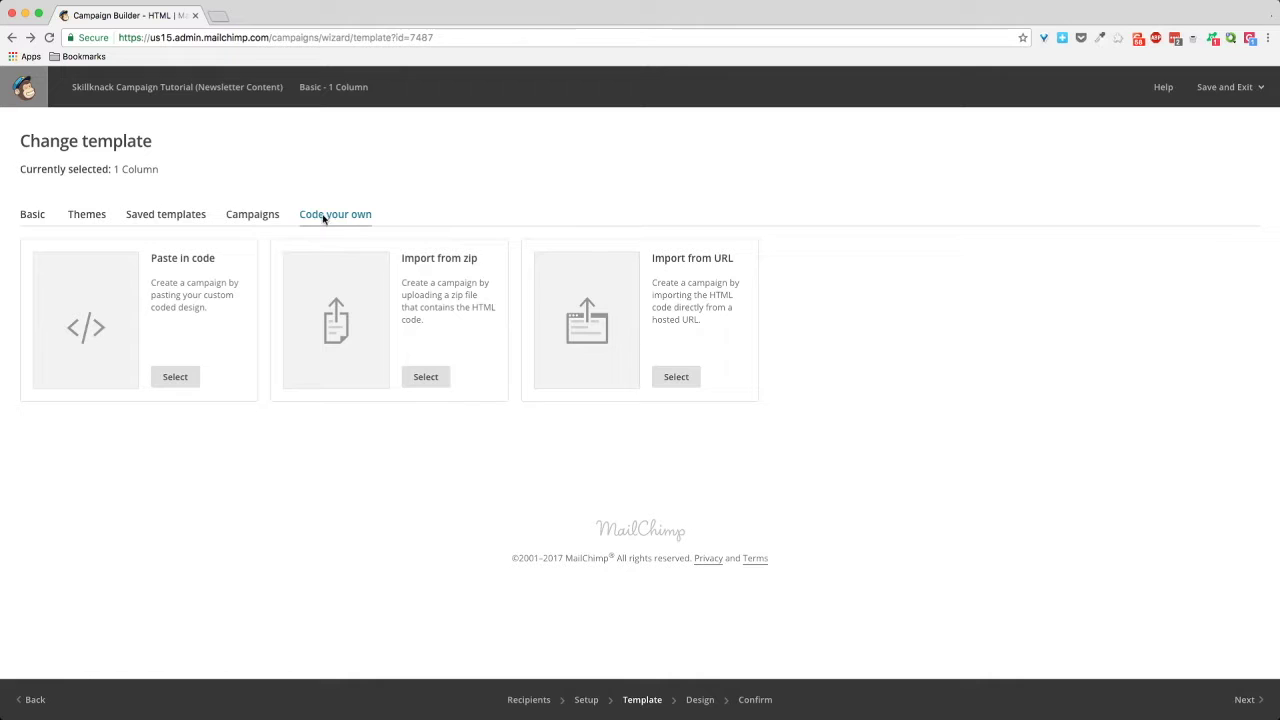
Step: Choose the basic 1 Column template and proceed to the campaign design
click(24, 216)
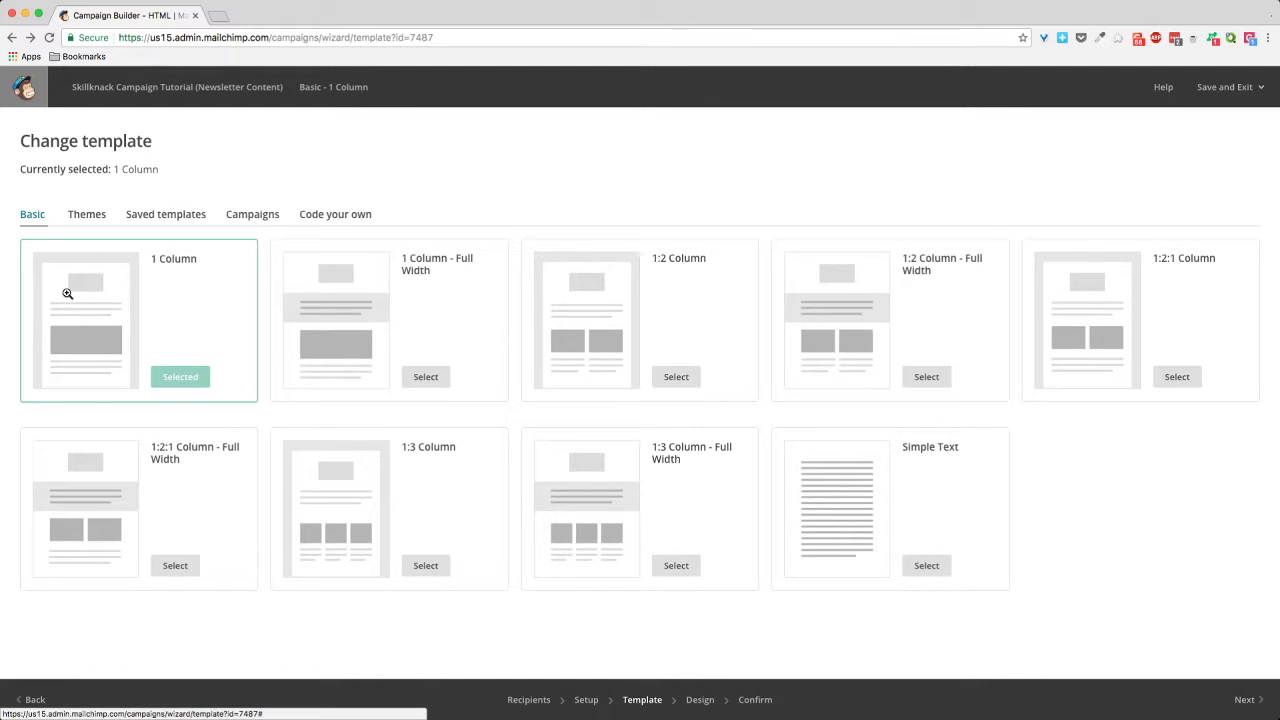
click(190, 380)
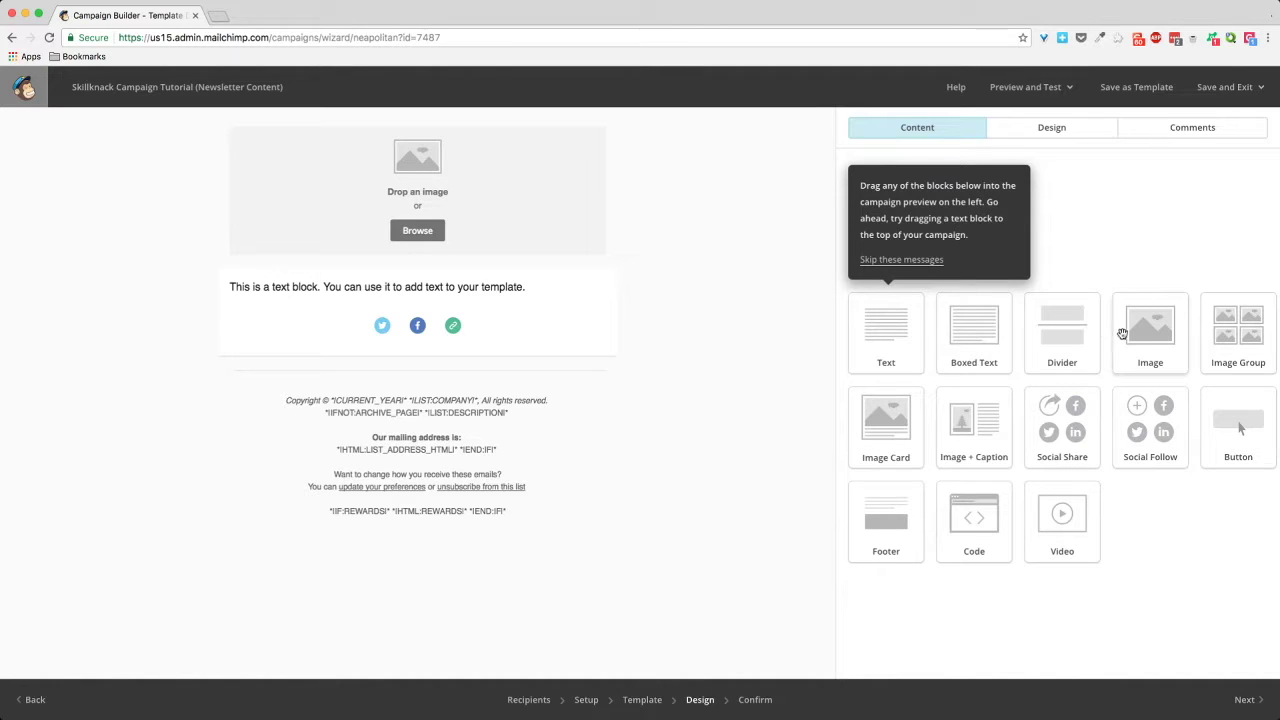
Step: Add a Button block directly below the text block and set its text to "Visit Our Website"
mouse_move(1122, 333)
mouse_down()
mouse_move(790, 325)
mouse_move(1135, 335)
mouse_move(1122, 322)
mouse_up()
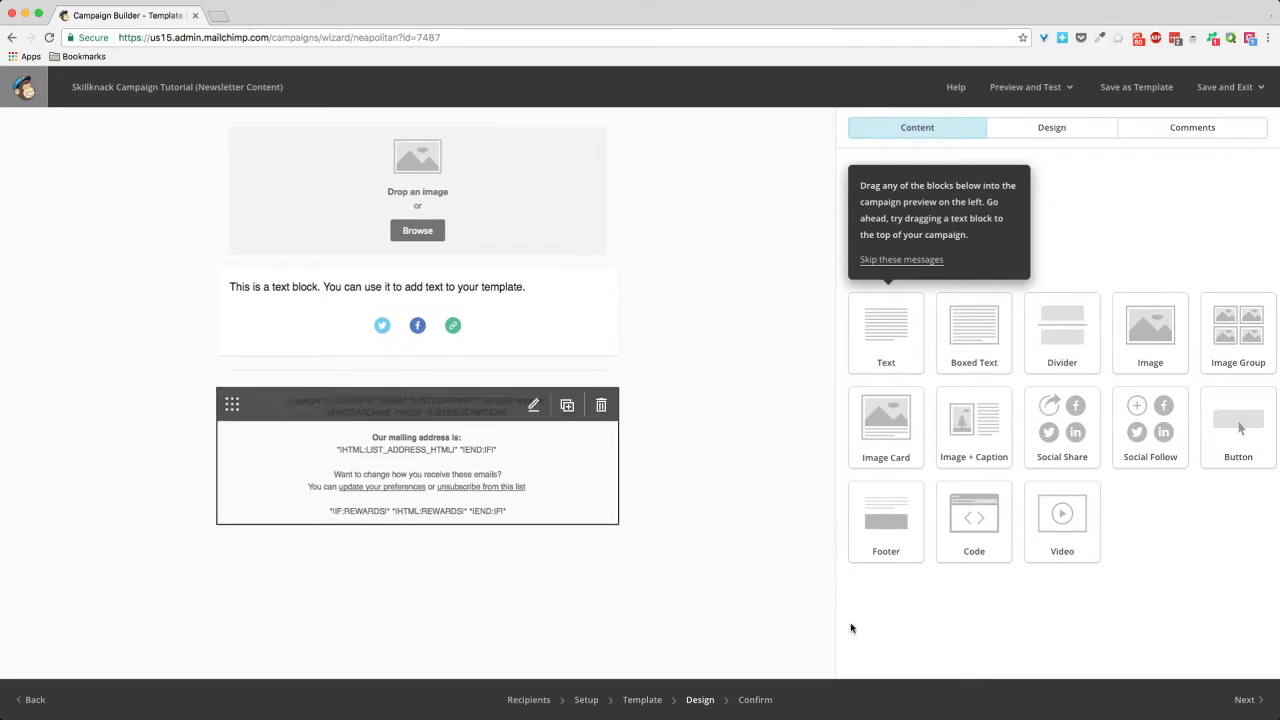
drag(1238, 422, 347, 319)
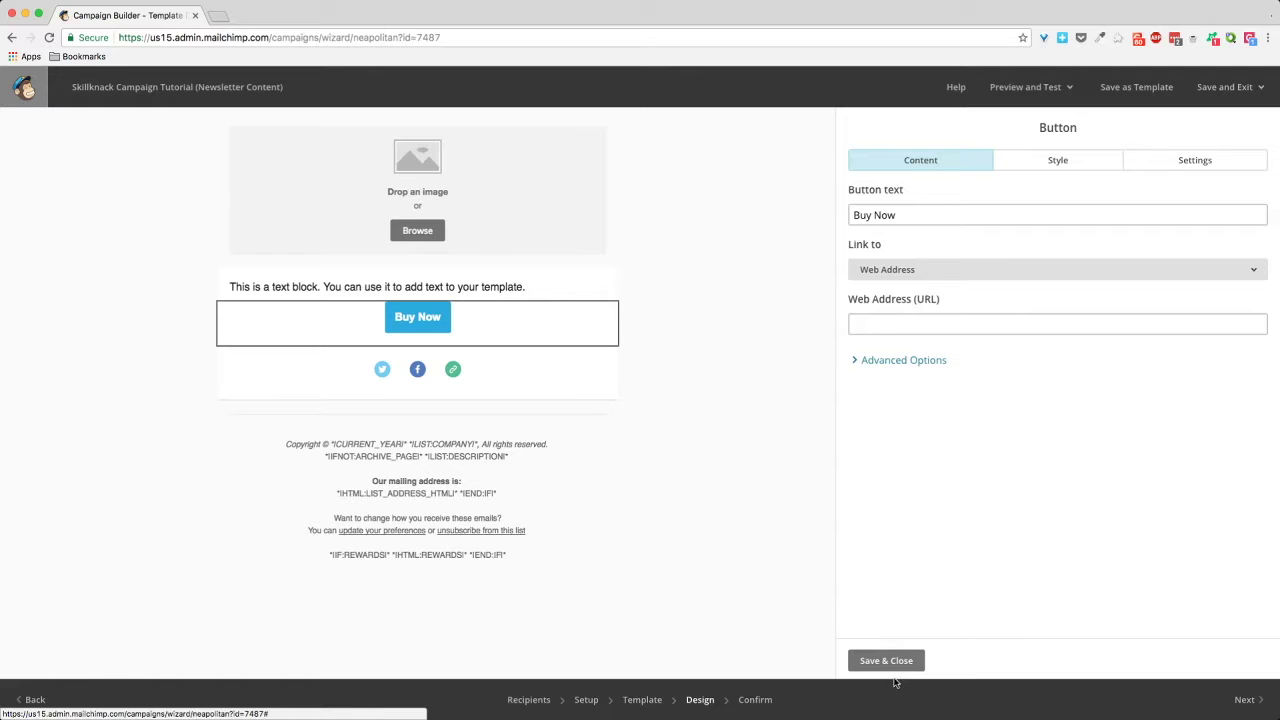
click(983, 215)
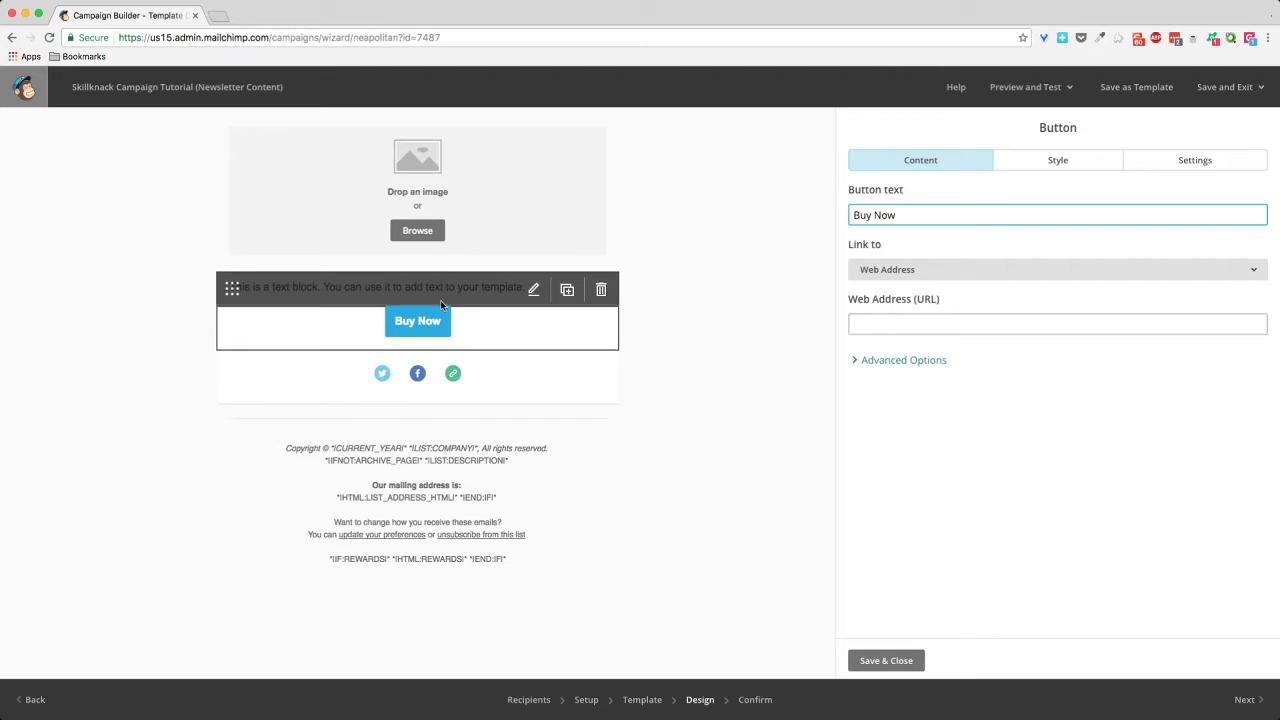
drag(929, 215, 831, 214)
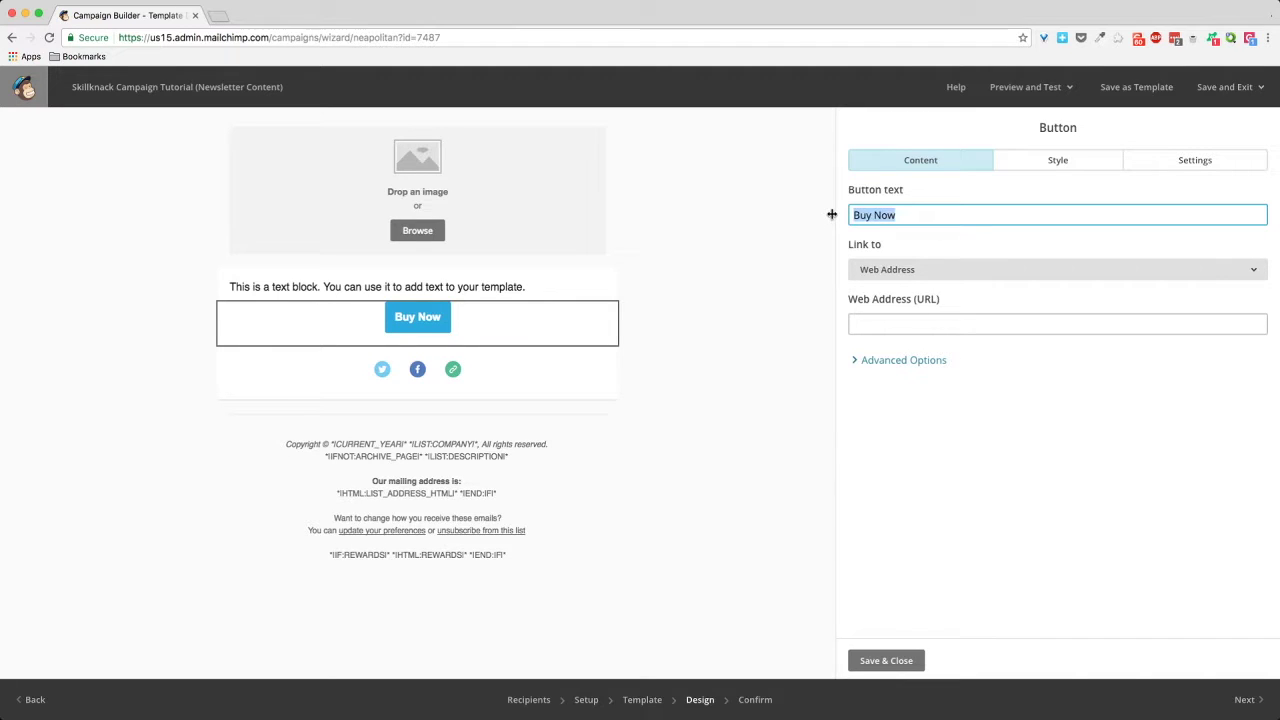
text(Web)
key(BackSpace)
key(BackSpace)
key(BackSpace)
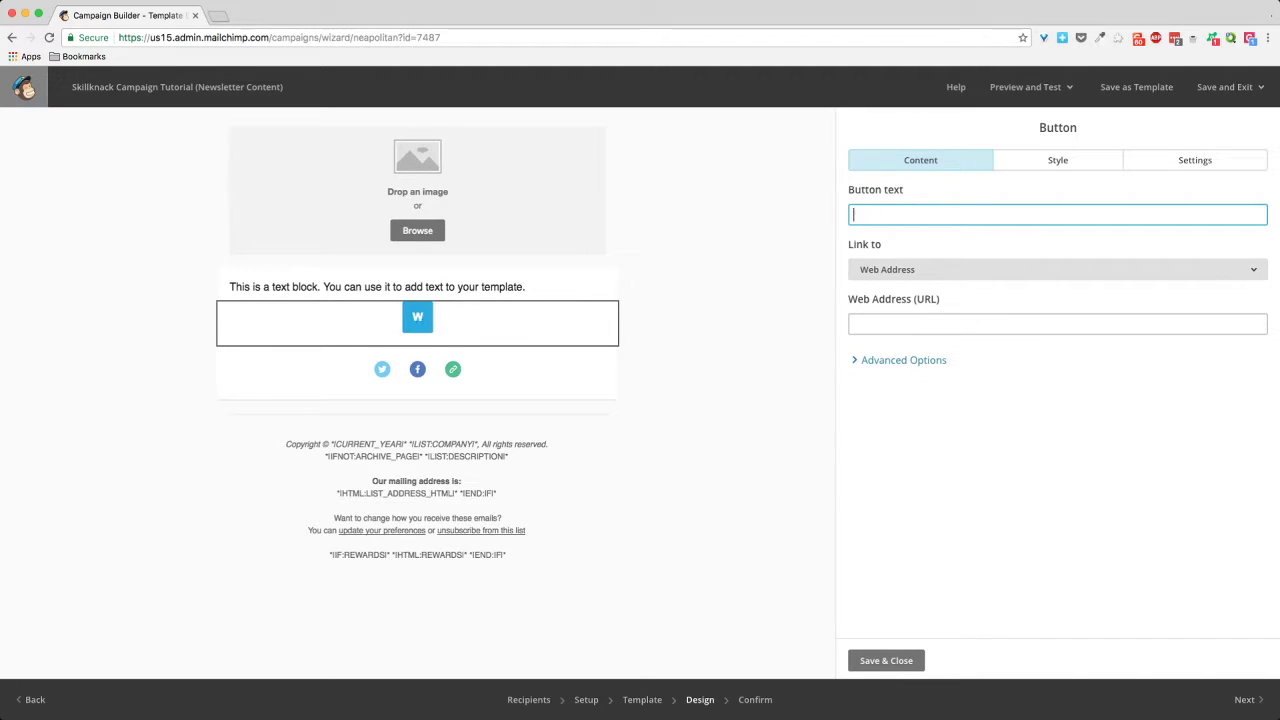
text(Visit )
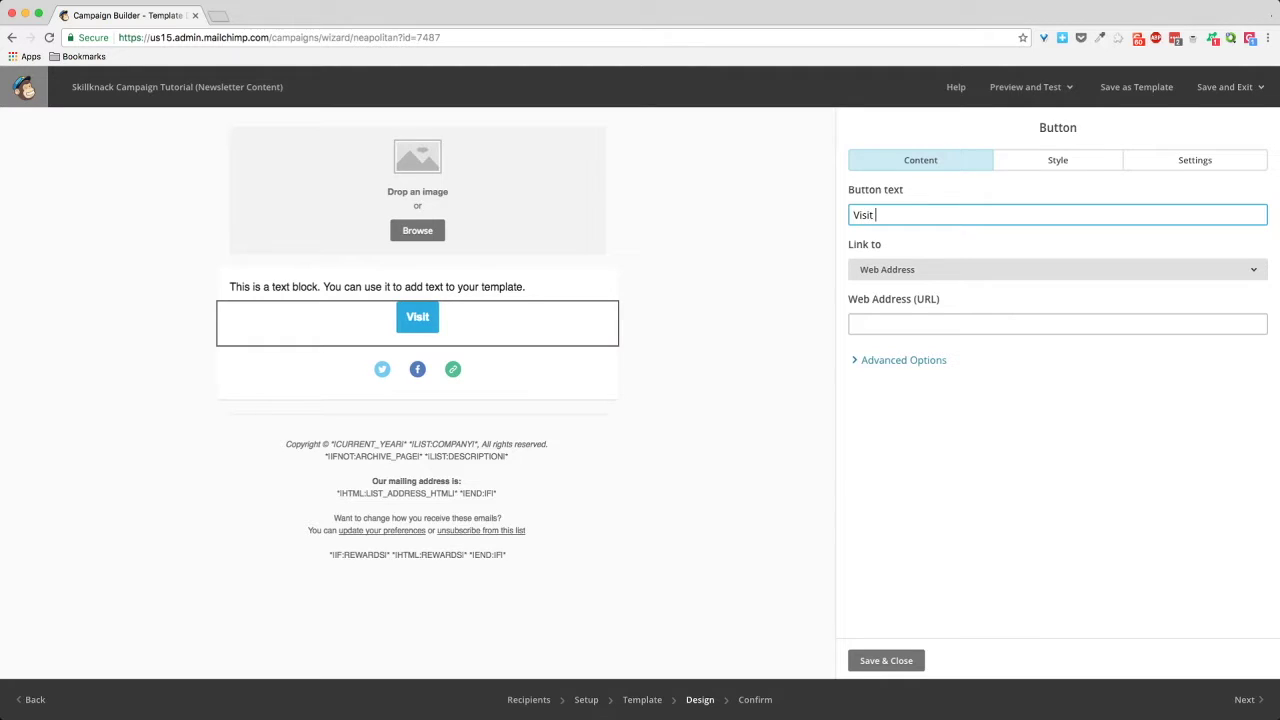
text(Our Website)
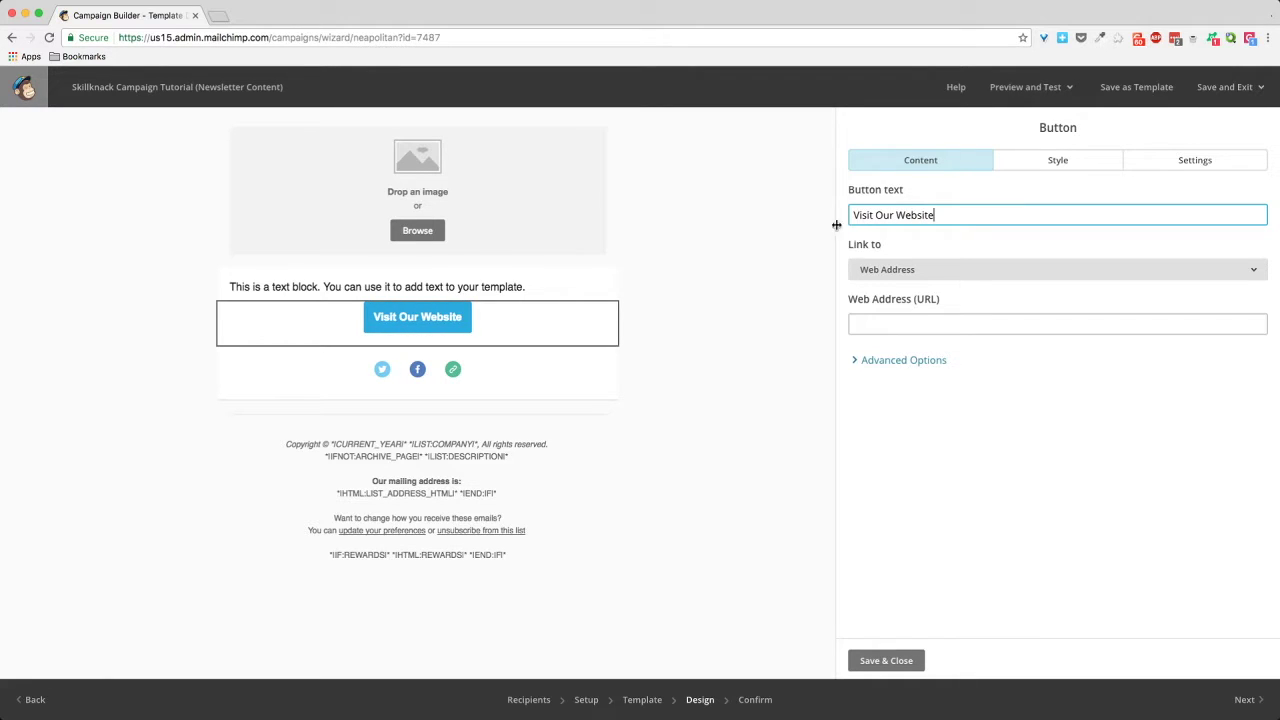
Step: Link the button to the Skillknack web address, set its background color to #7cc68d, and save the block
click(996, 322)
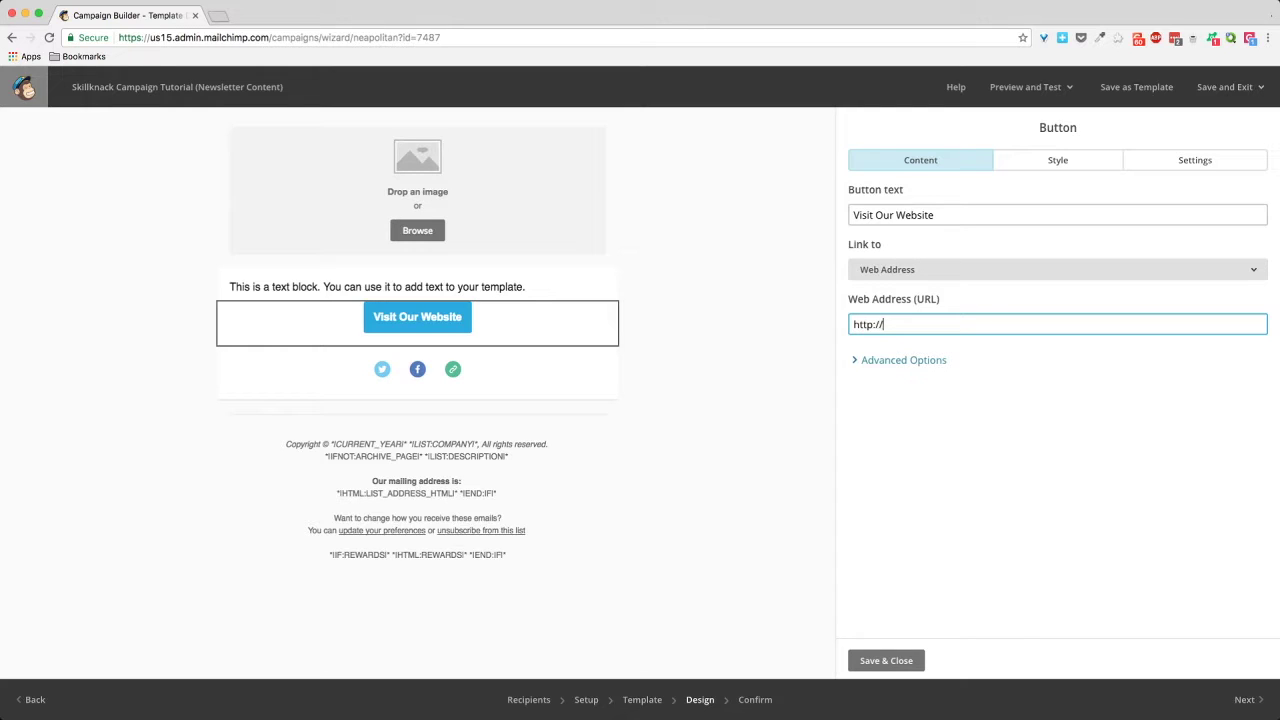
text(skillknack.)
click(1088, 163)
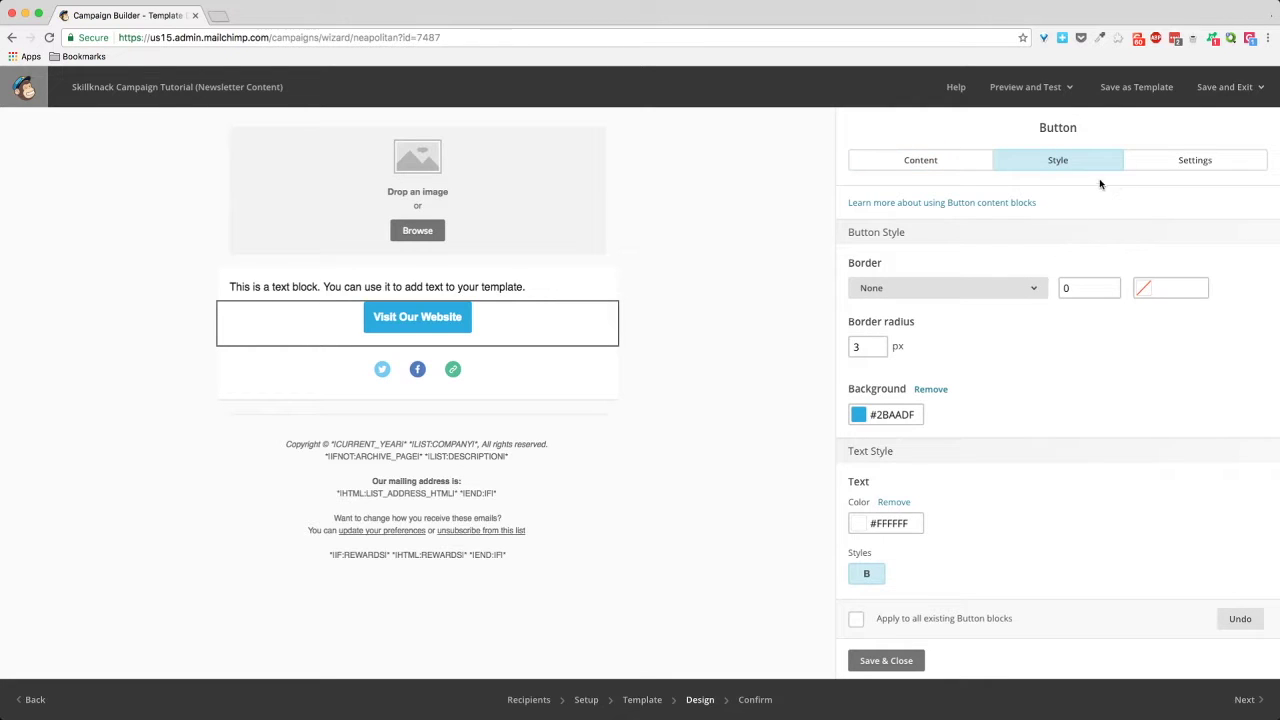
click(880, 414)
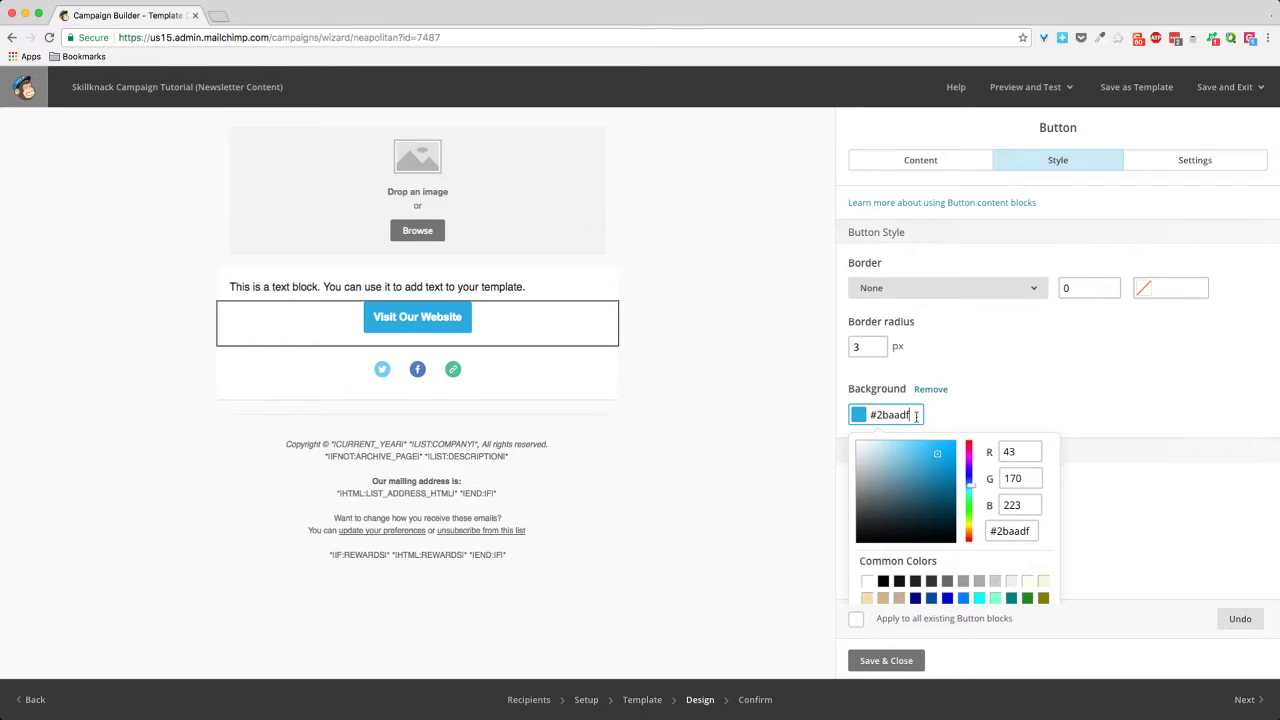
drag(878, 416, 942, 426)
text(7cc68d)
click(942, 421)
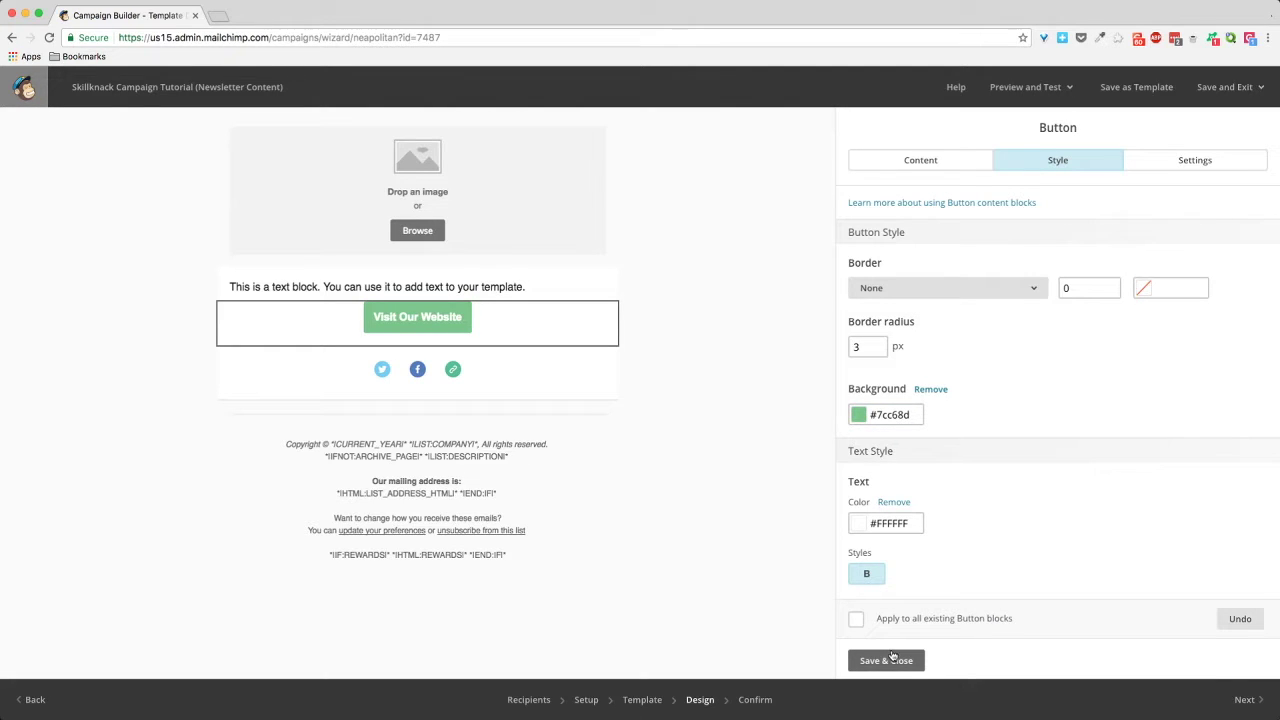
click(889, 661)
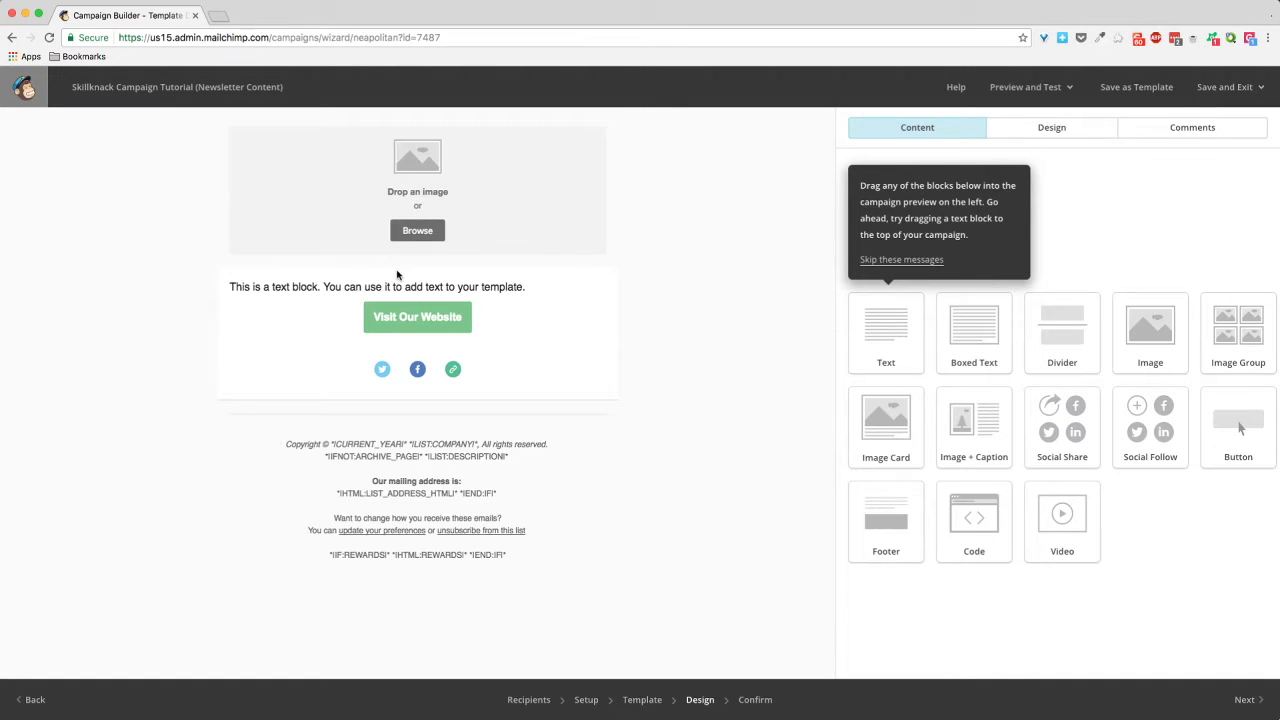
Step: Fill the empty image block with the PNG file ccaa5a429e964458a74773ffdb0fd2d2 from the File Manager
mouse_move(396, 280)
click(408, 236)
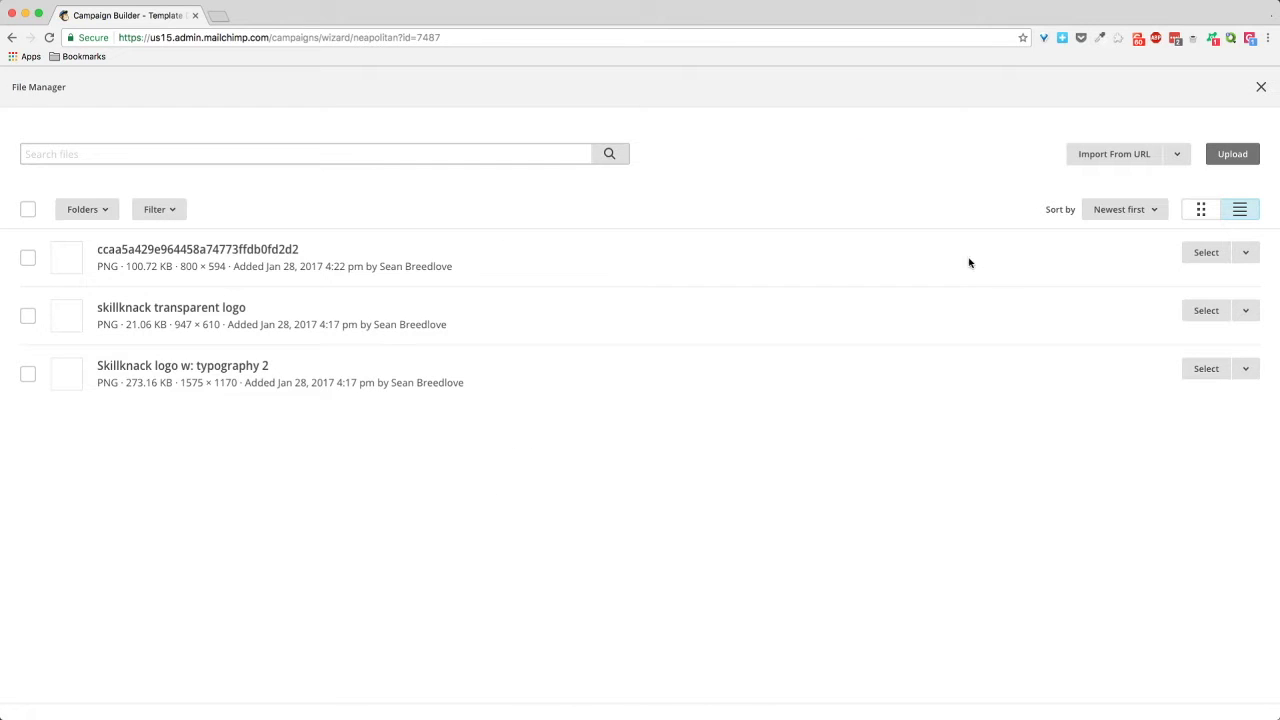
click(28, 257)
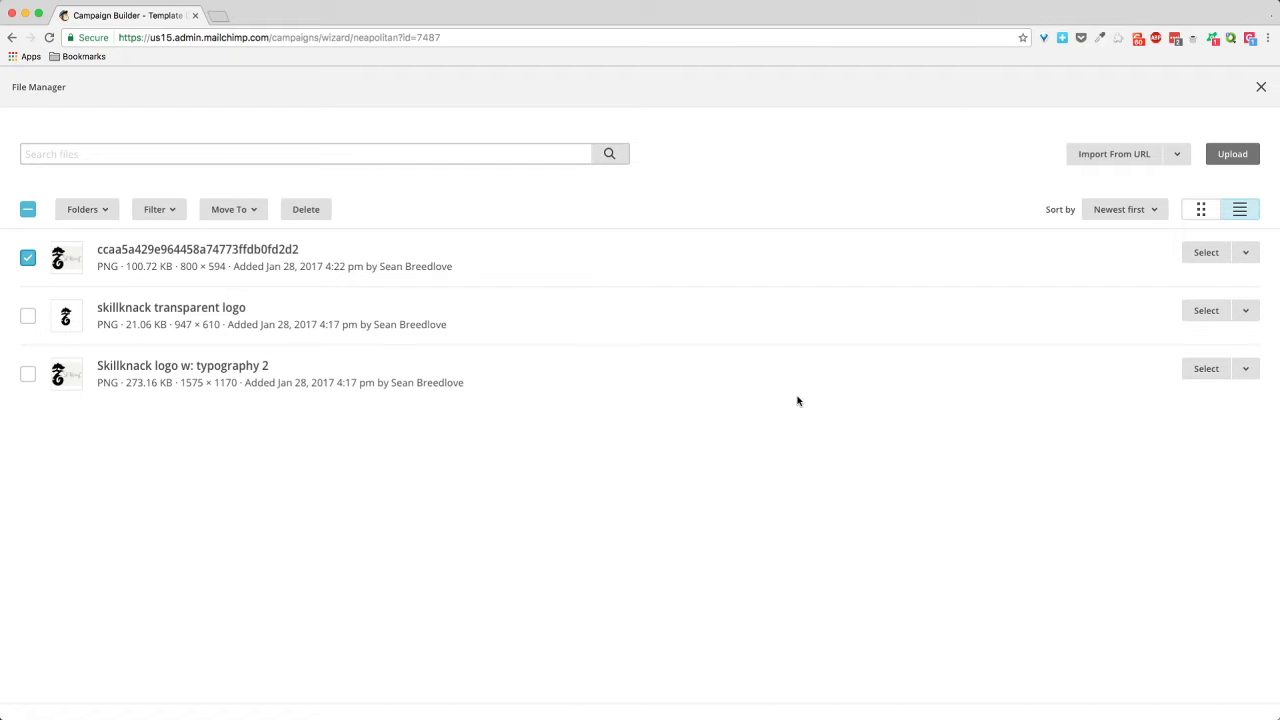
click(1205, 253)
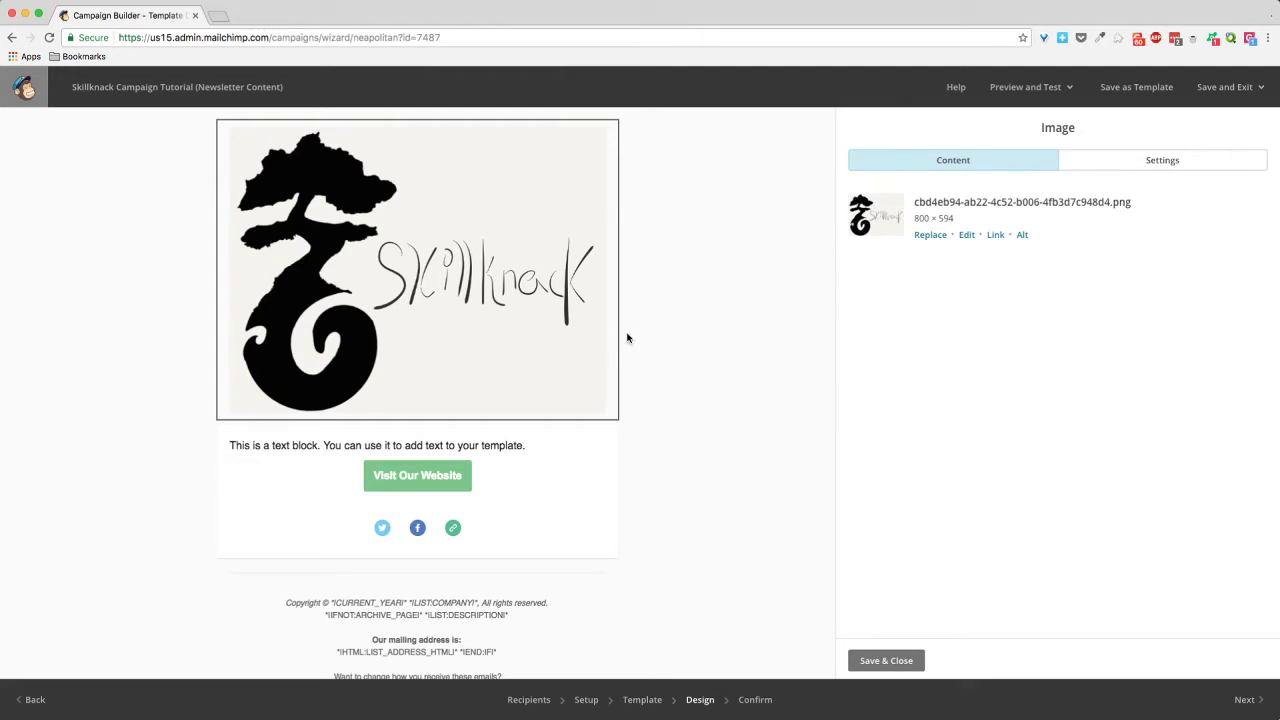
Step: Get the prepared newsletter text from the Notes app and paste it over the placeholder sentence in the text block
mouse_move(298, 450)
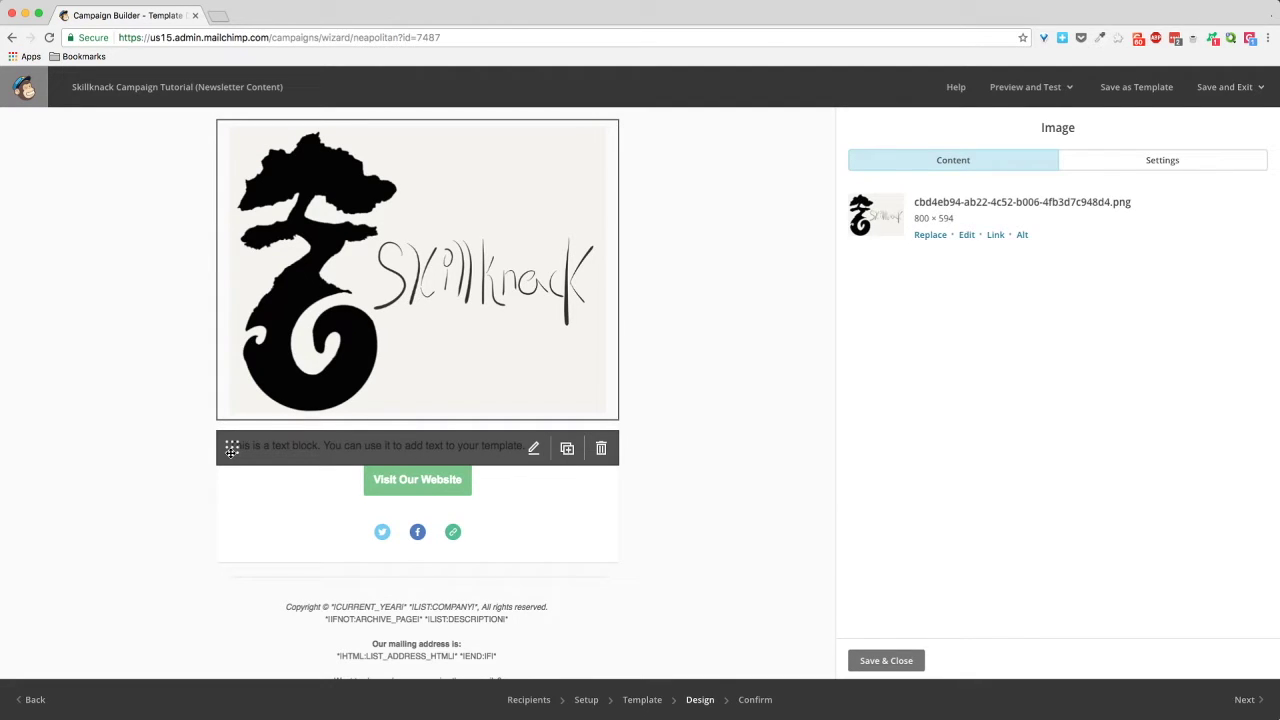
click(714, 697)
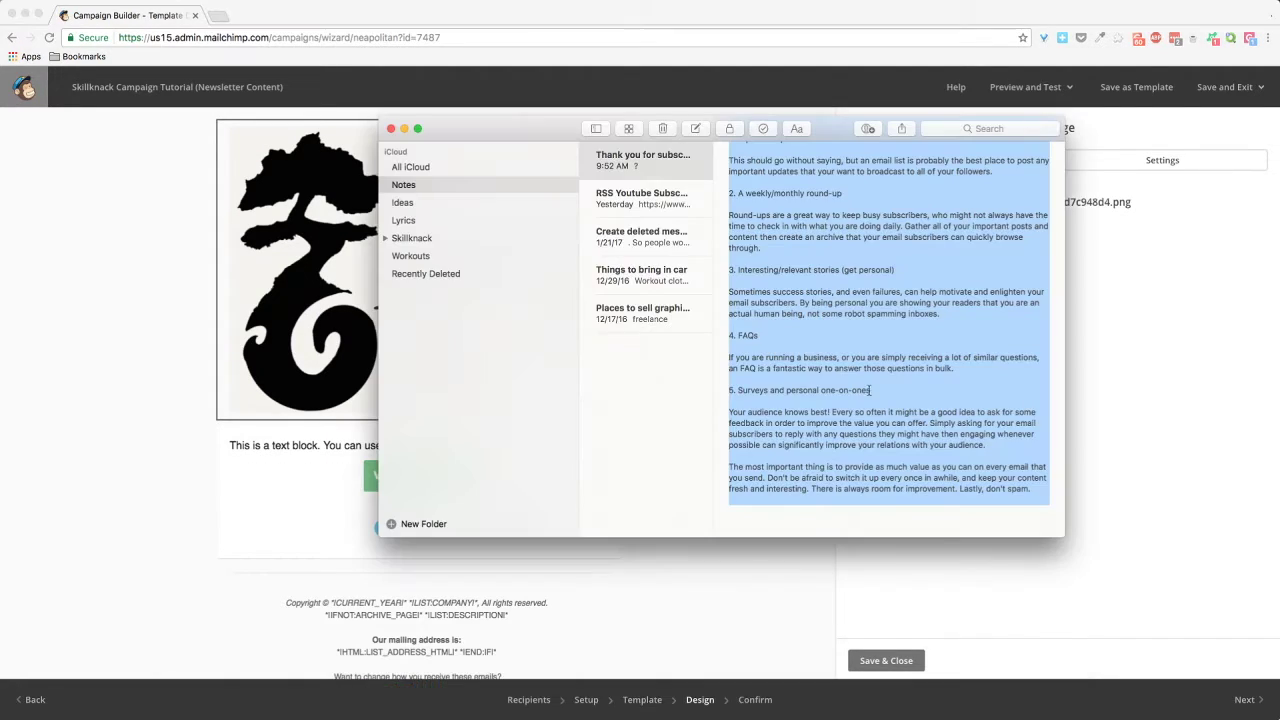
click(227, 468)
click(311, 443)
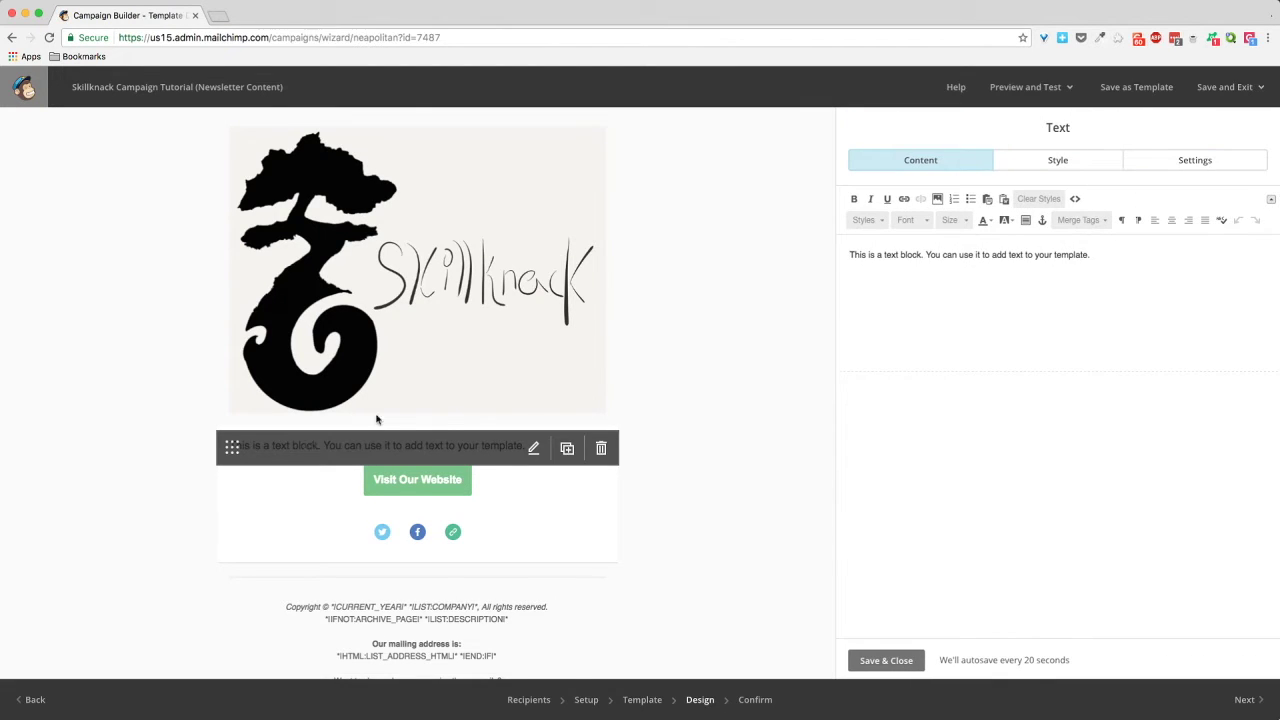
drag(1188, 260, 826, 230)
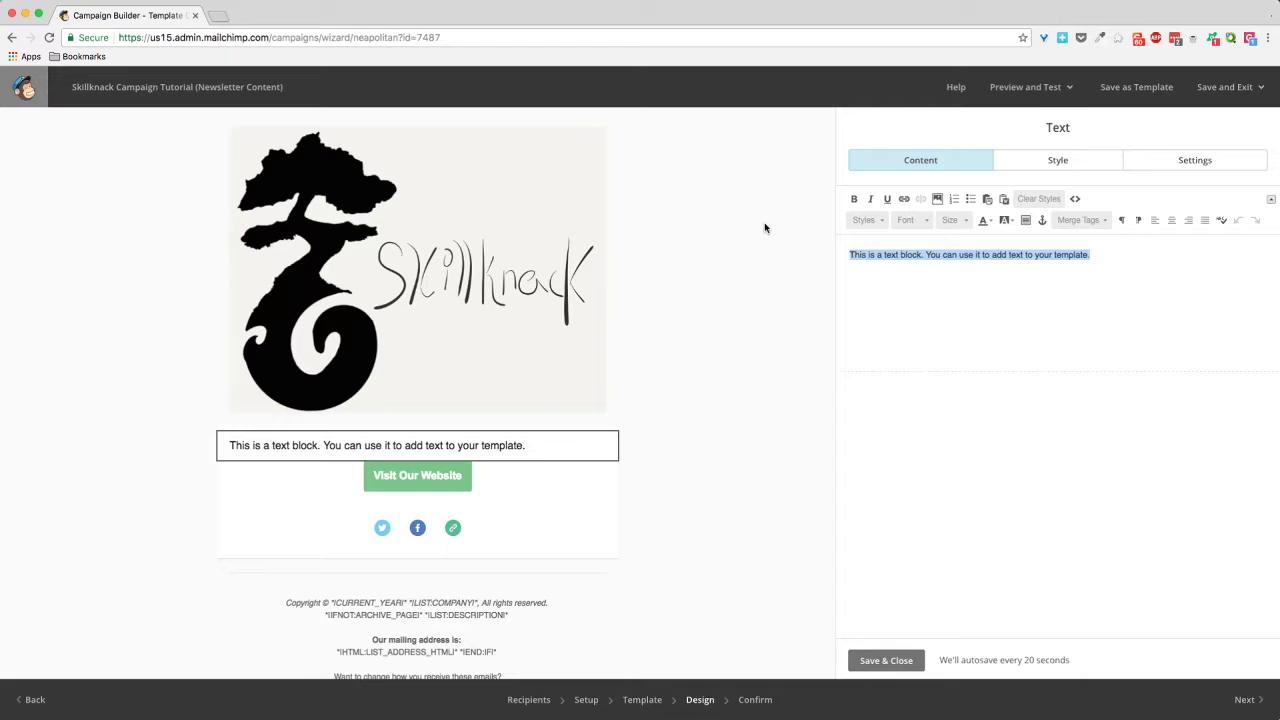
key(super+v)
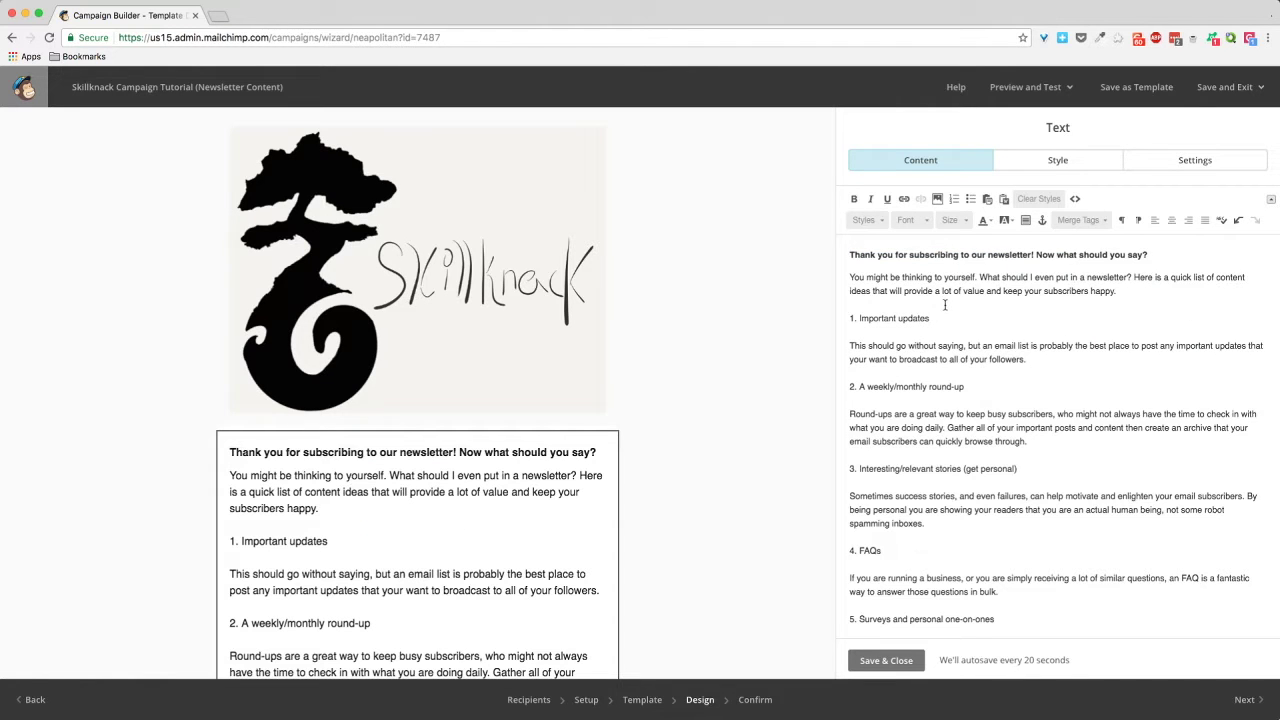
Step: Bold the headings "1. Important updates" and "2. A weekly/monthly round-up" in the newsletter text
scroll(943, 304, down, 1)
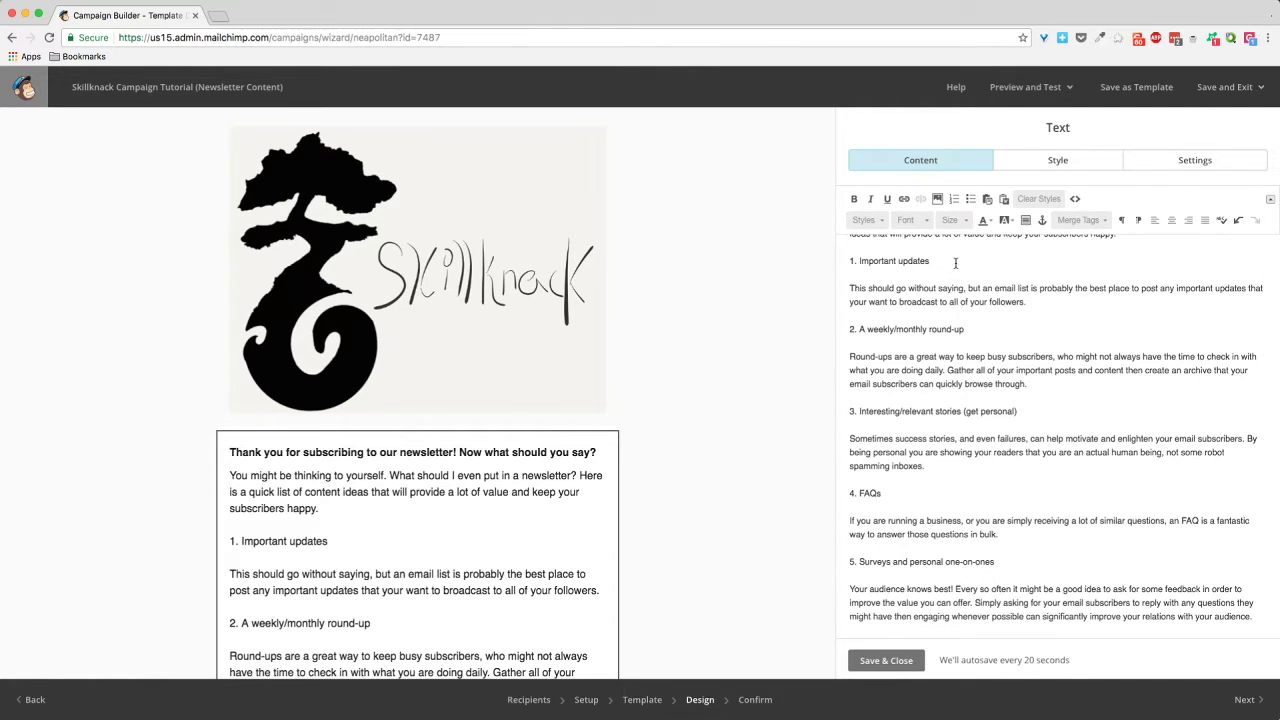
drag(949, 260, 833, 260)
click(853, 198)
click(962, 329)
drag(962, 329, 849, 329)
click(853, 198)
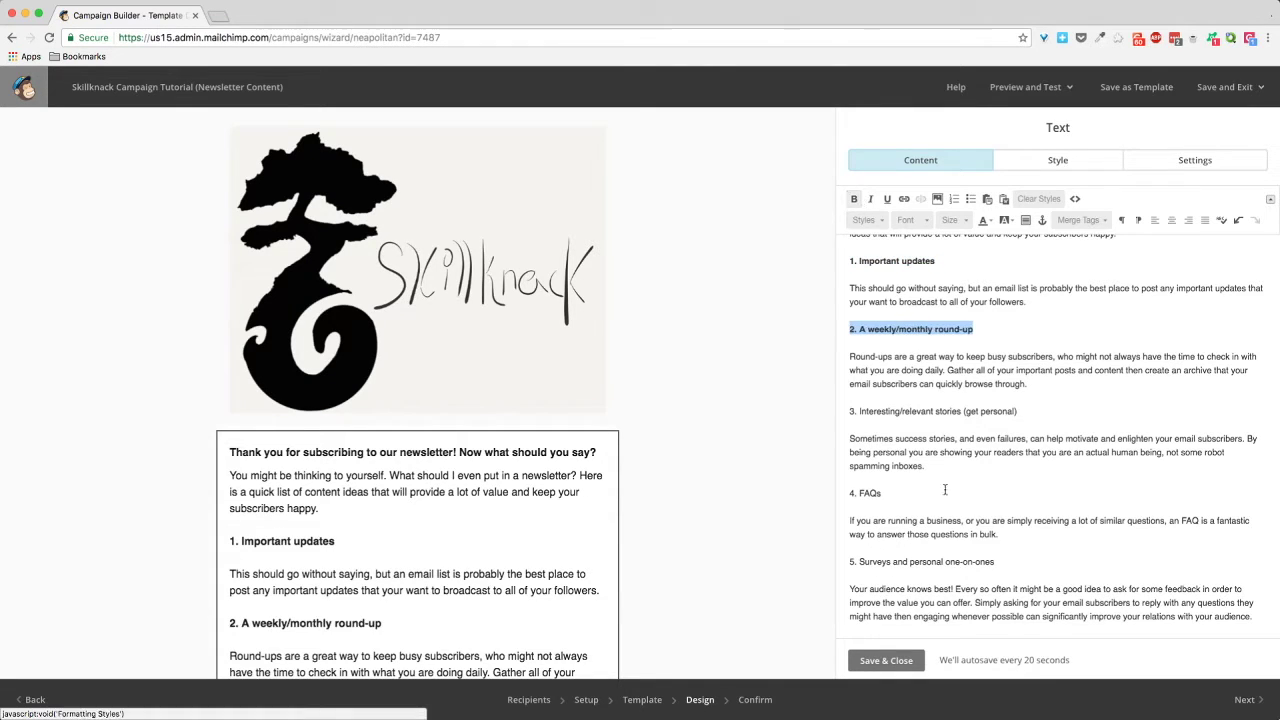
Step: Bold the headings "3. Interesting/relevant stories (get personal)", "4. FAQs" and "5. Surveys and personal one-on-ones"
drag(1020, 411, 851, 394)
click(853, 198)
drag(883, 493, 849, 466)
click(853, 199)
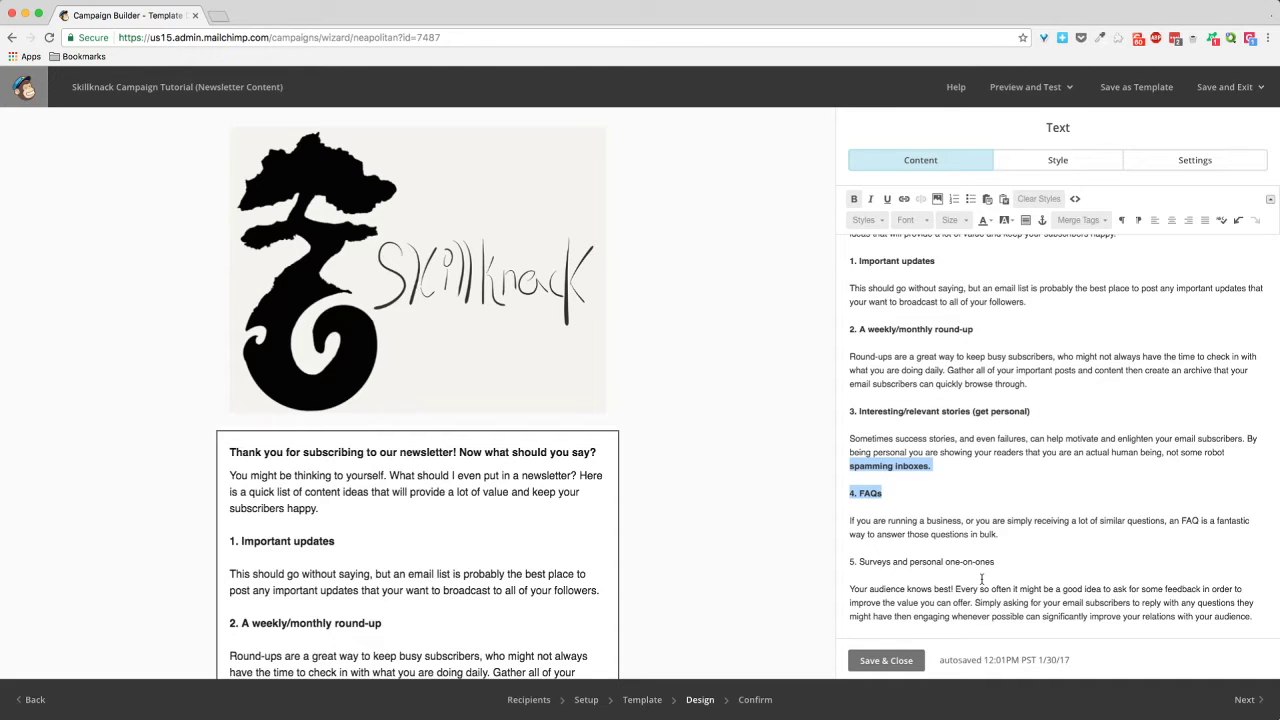
drag(1000, 561, 849, 532)
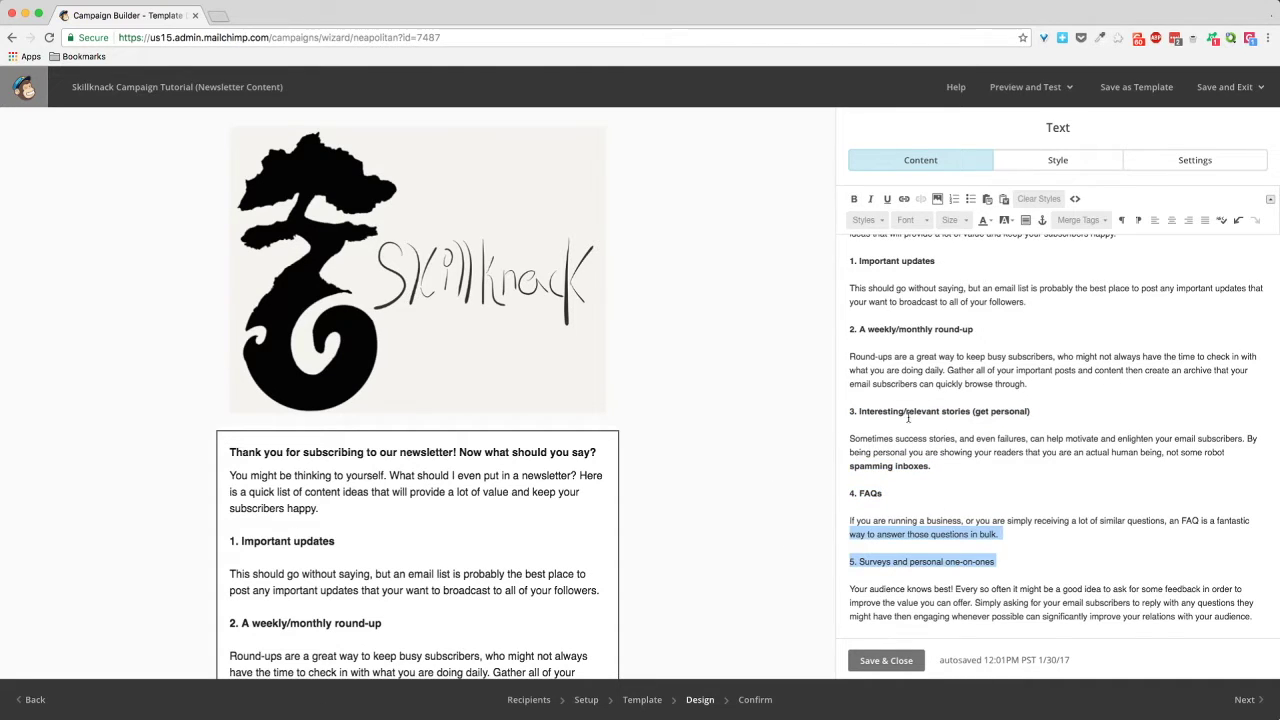
click(1025, 552)
triple_click(846, 566)
click(853, 199)
click(987, 443)
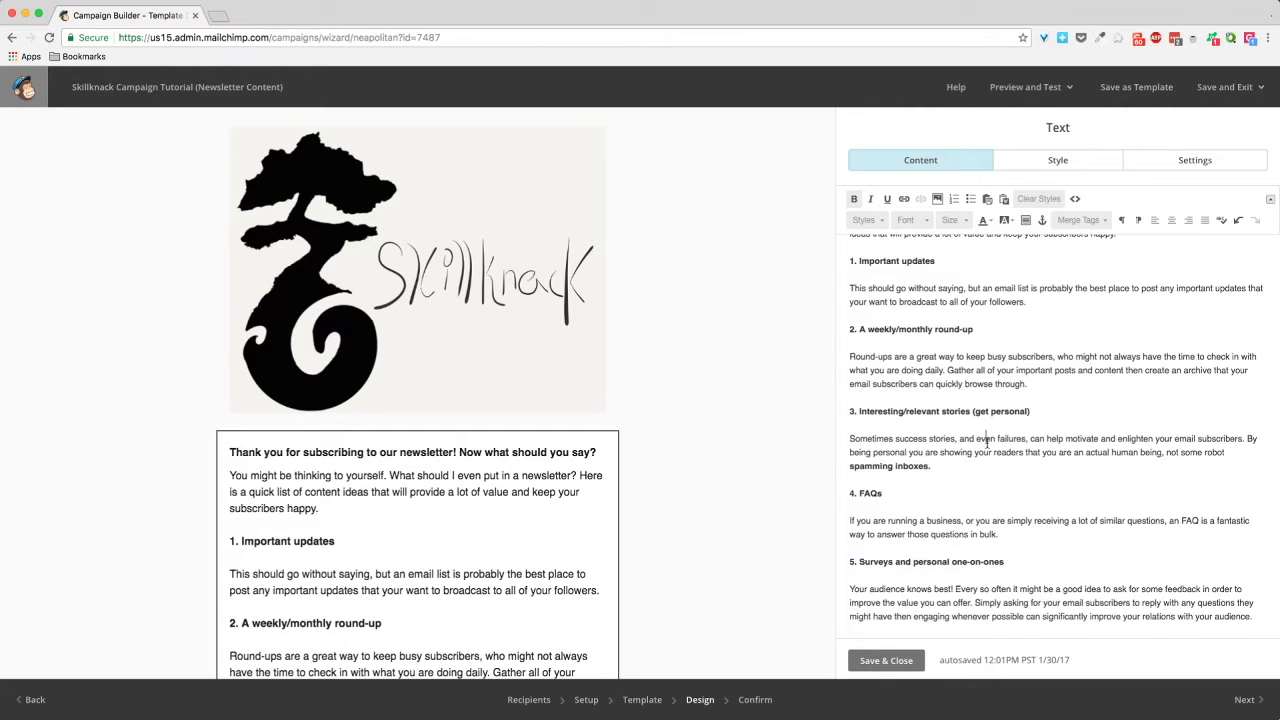
Step: Remove the bold formatting from "spamming inboxes." at the end of the third section's paragraph
drag(931, 467, 849, 451)
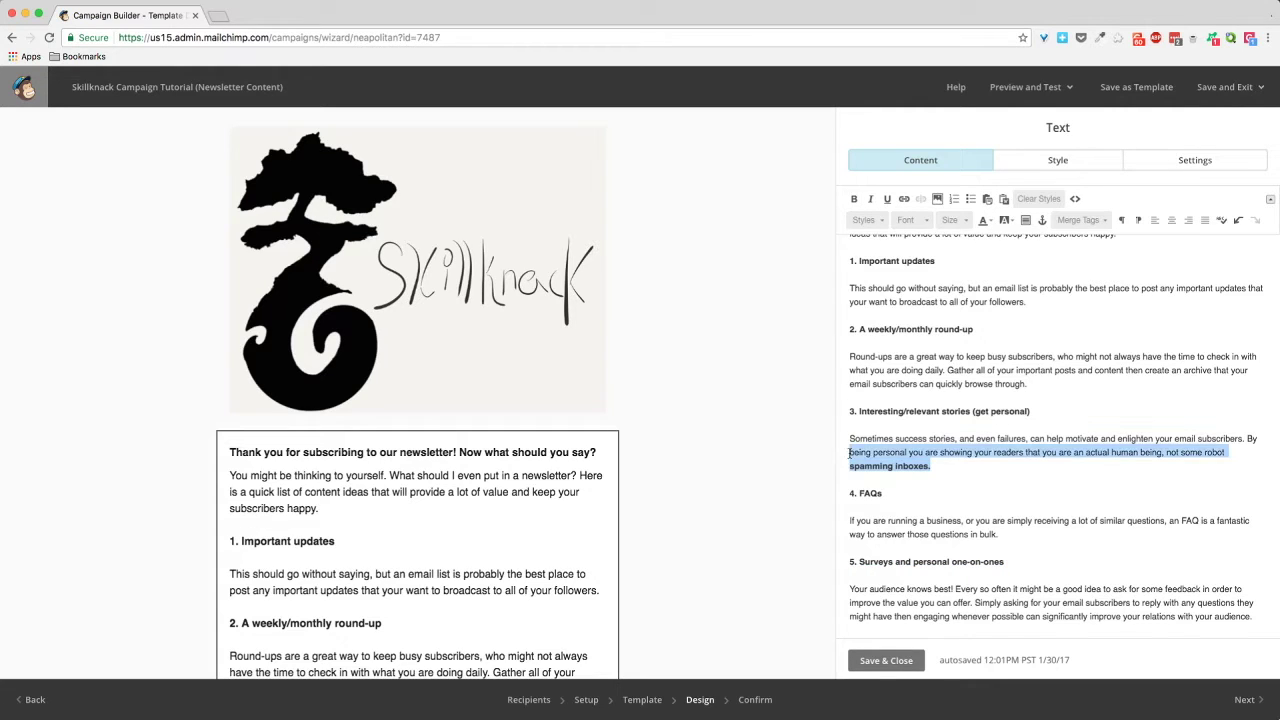
click(853, 199)
click(1040, 380)
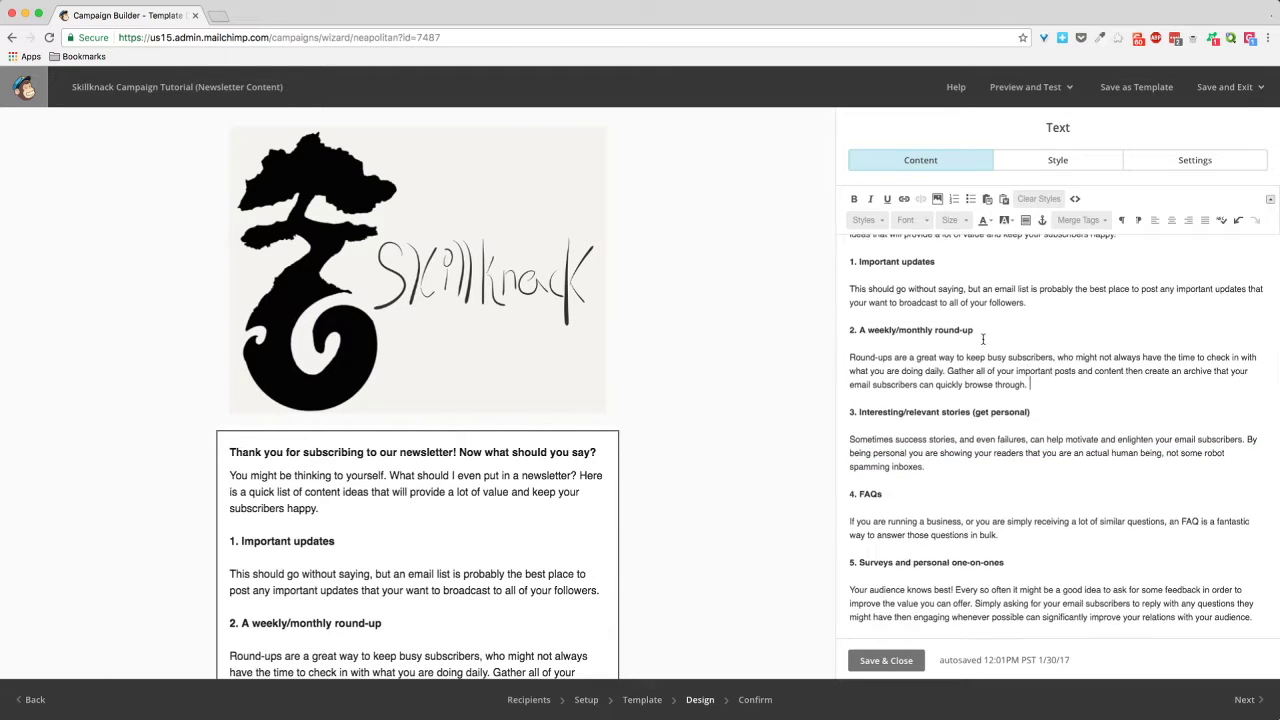
Step: Set the font size of the title "Thank you for subscribing to our newsletter! Now what should you say?" to 24
scroll(983, 339, up, 2)
drag(1152, 254, 849, 254)
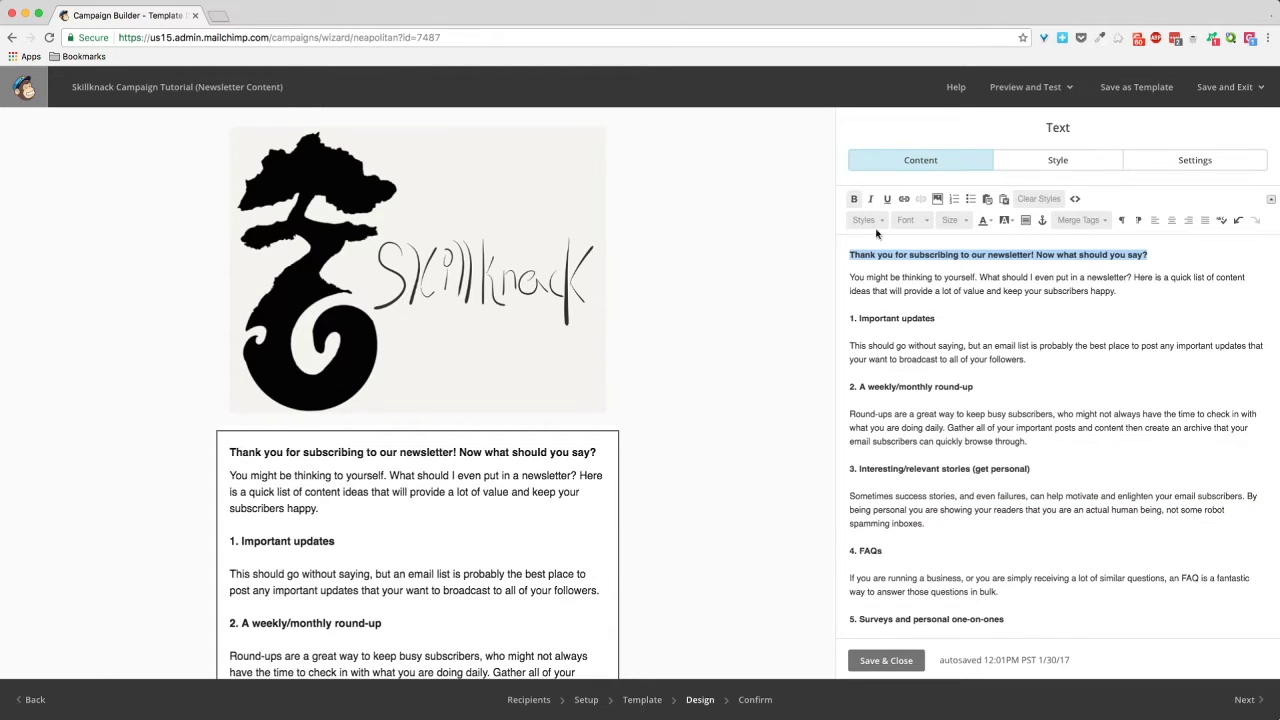
click(963, 228)
click(955, 311)
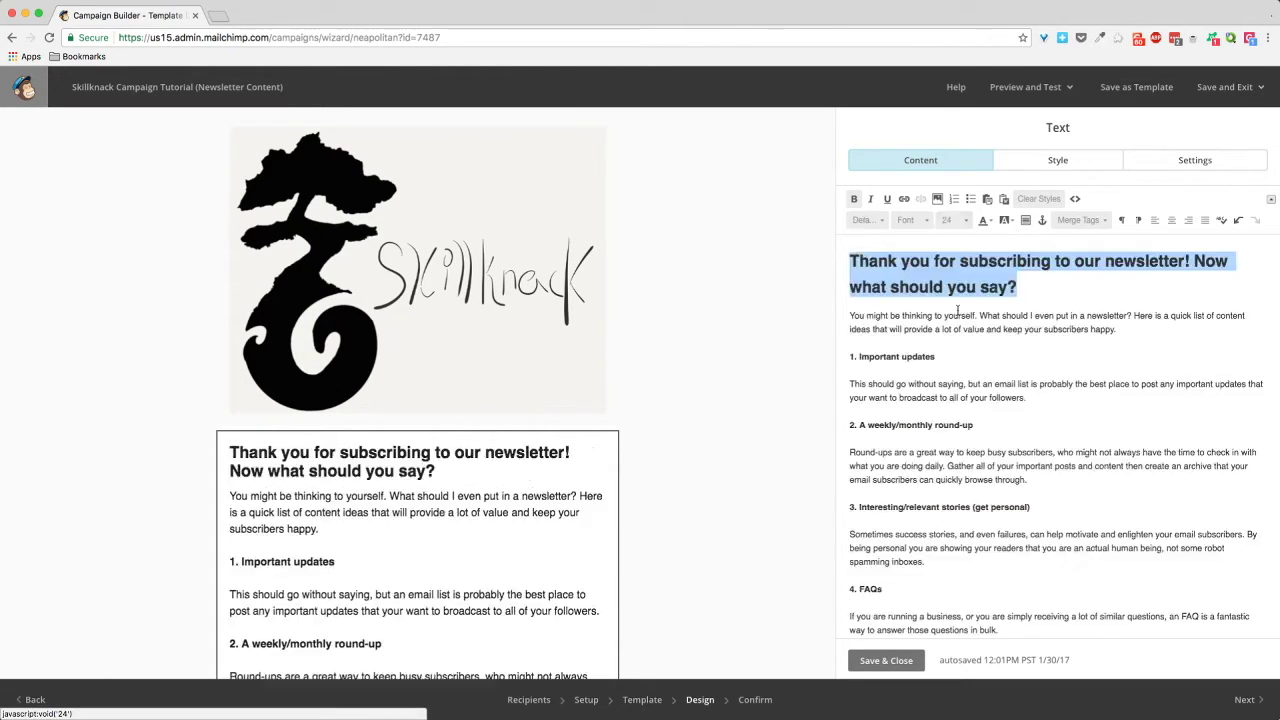
Step: Break the title before "Now what should you say?" onto its own line and center both title lines
click(1201, 263)
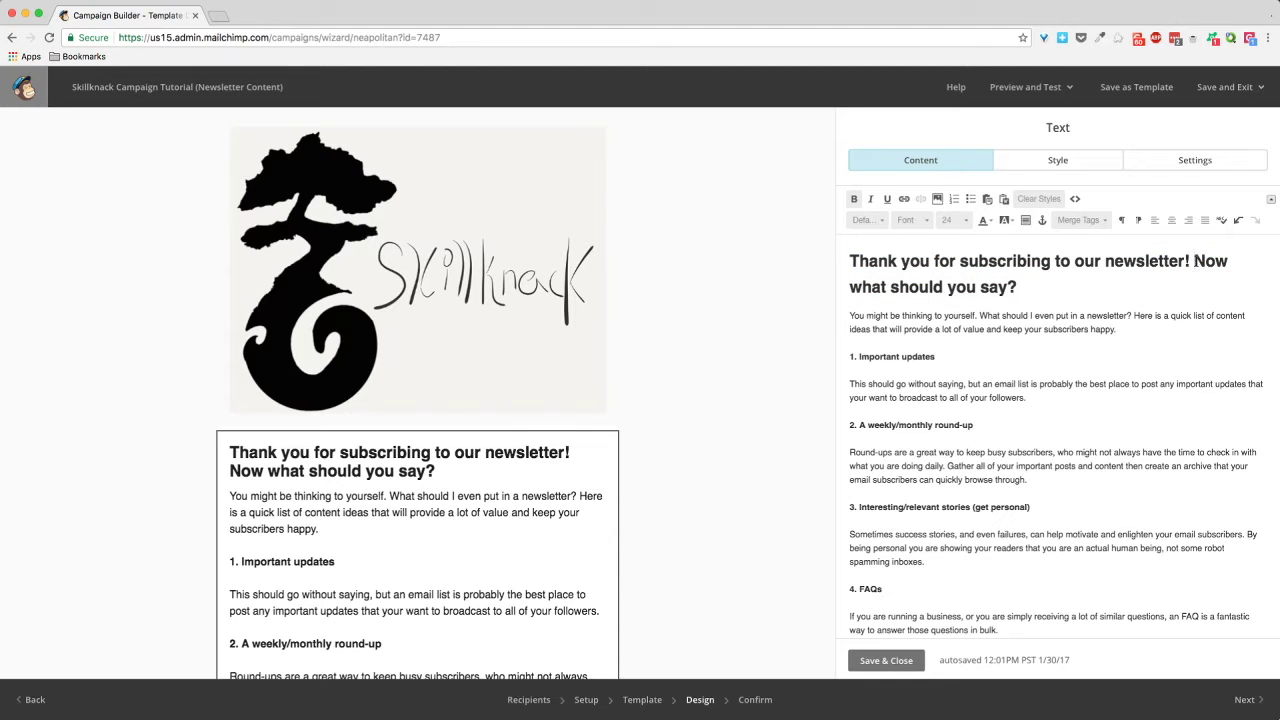
key(Return)
click(1170, 221)
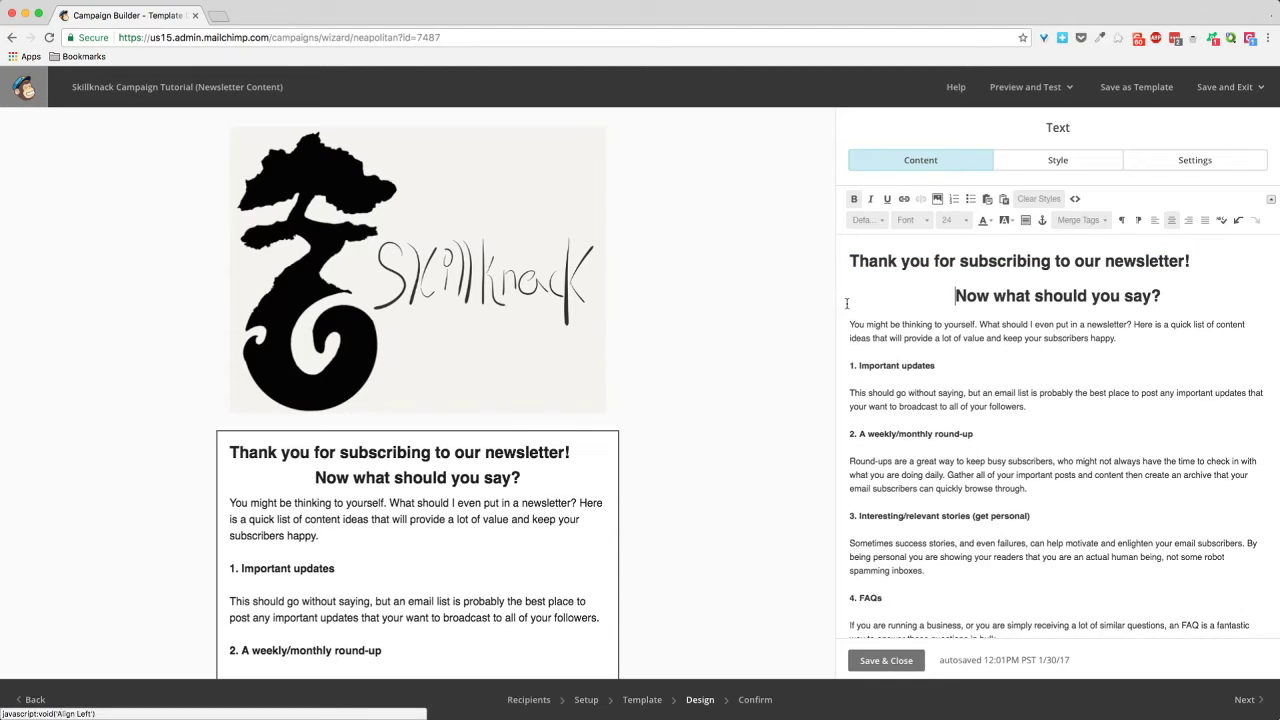
click(849, 261)
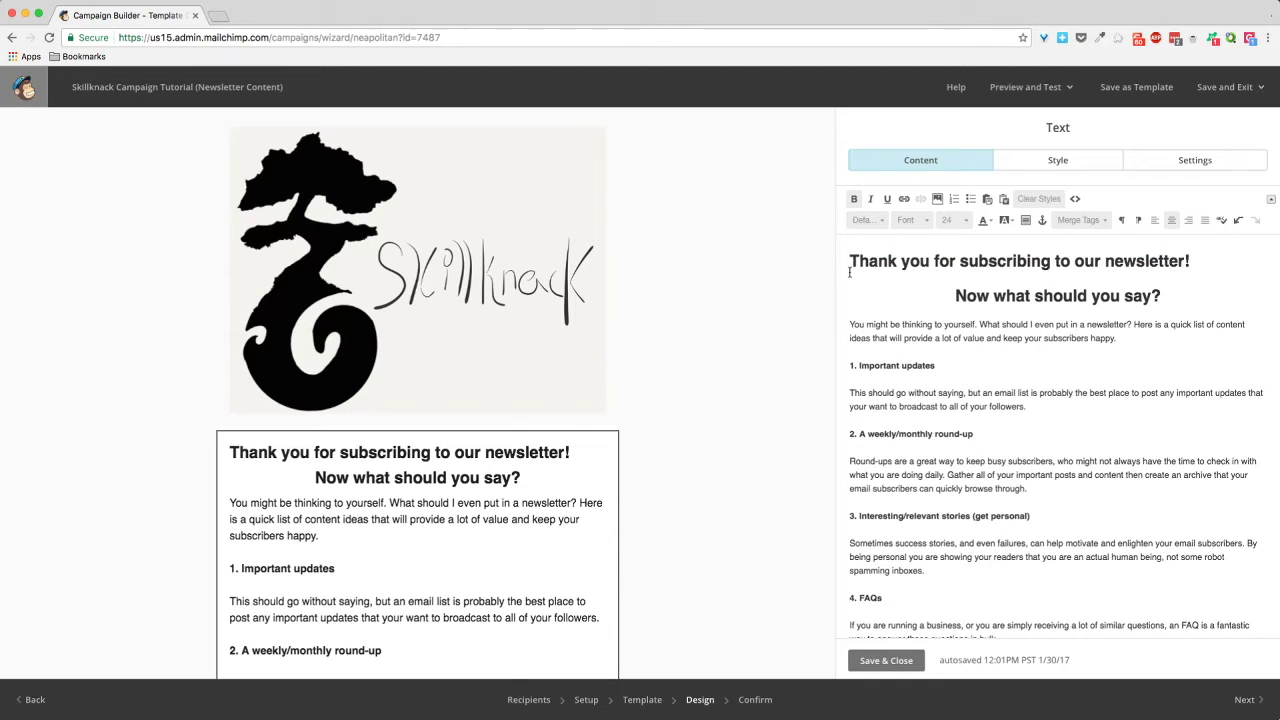
click(1170, 222)
Step: Review the whole newsletter in the campaign preview, and save and close the text block
scroll(500, 432, down, 5)
scroll(500, 432, down, 2)
scroll(526, 250, up, 5)
scroll(526, 250, down, 10)
scroll(514, 274, up, 4)
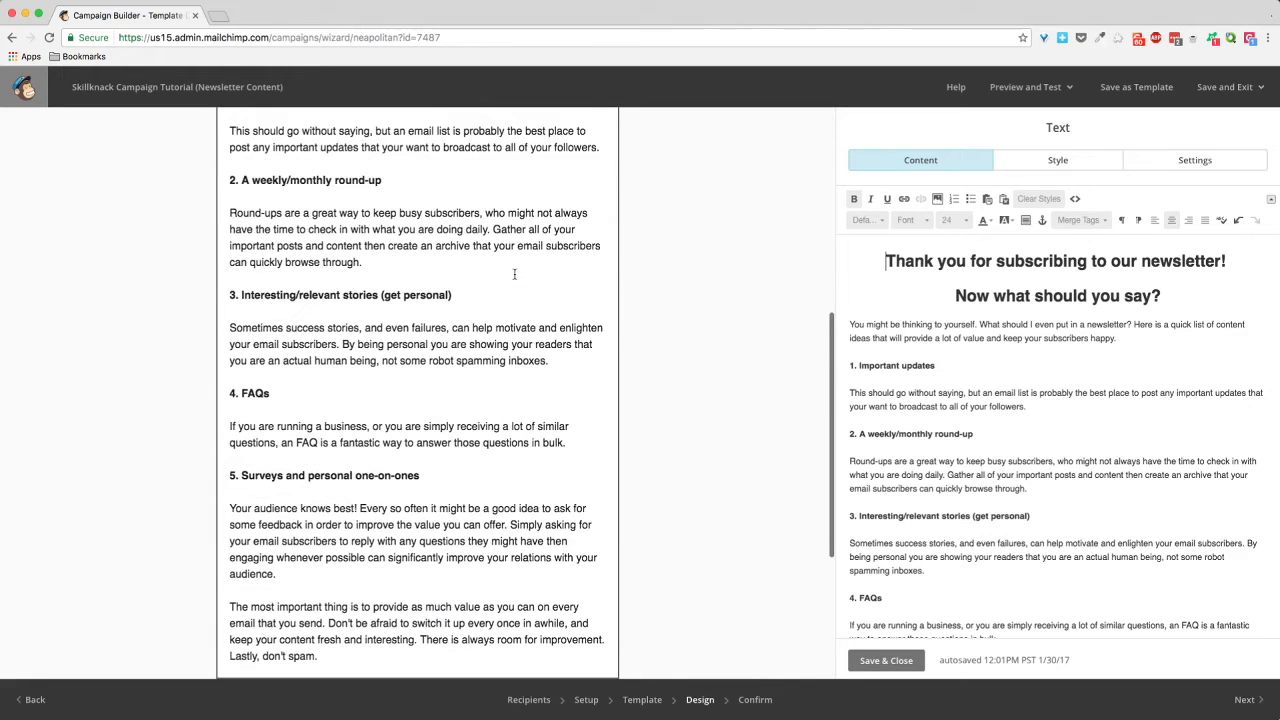
scroll(514, 274, down, 4)
scroll(514, 274, up, 15)
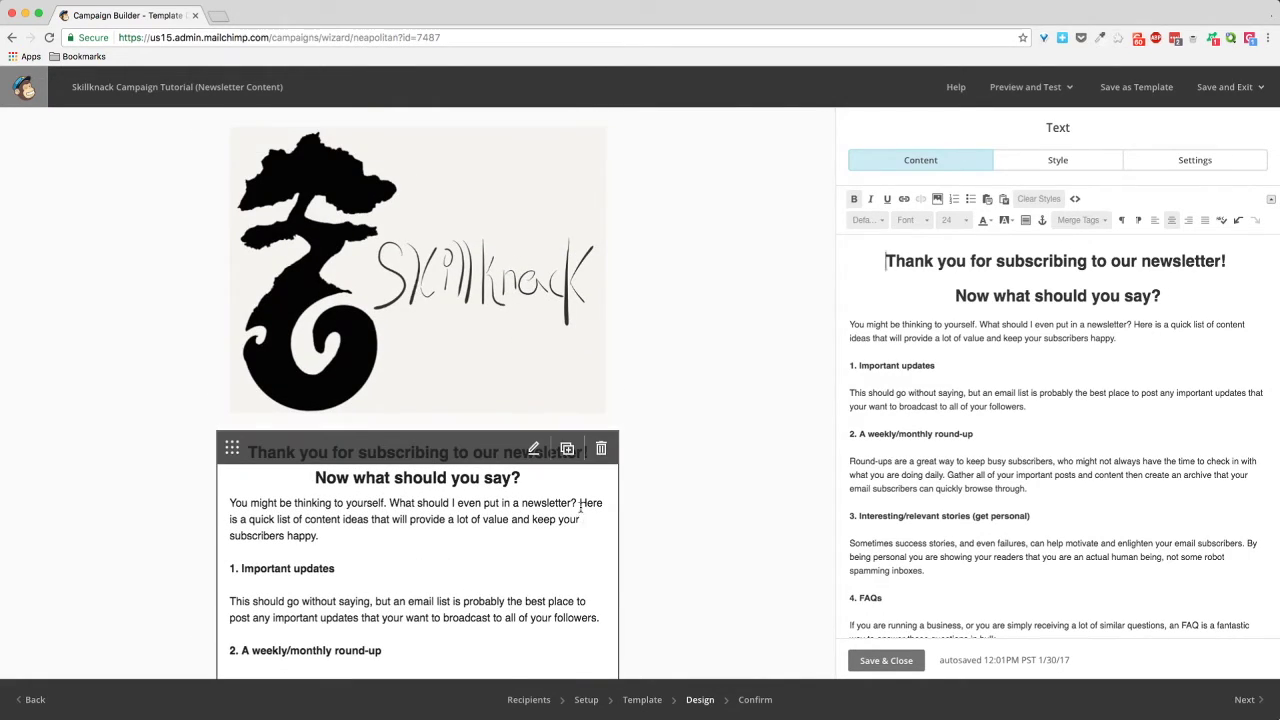
scroll(520, 500, down, 11)
click(886, 660)
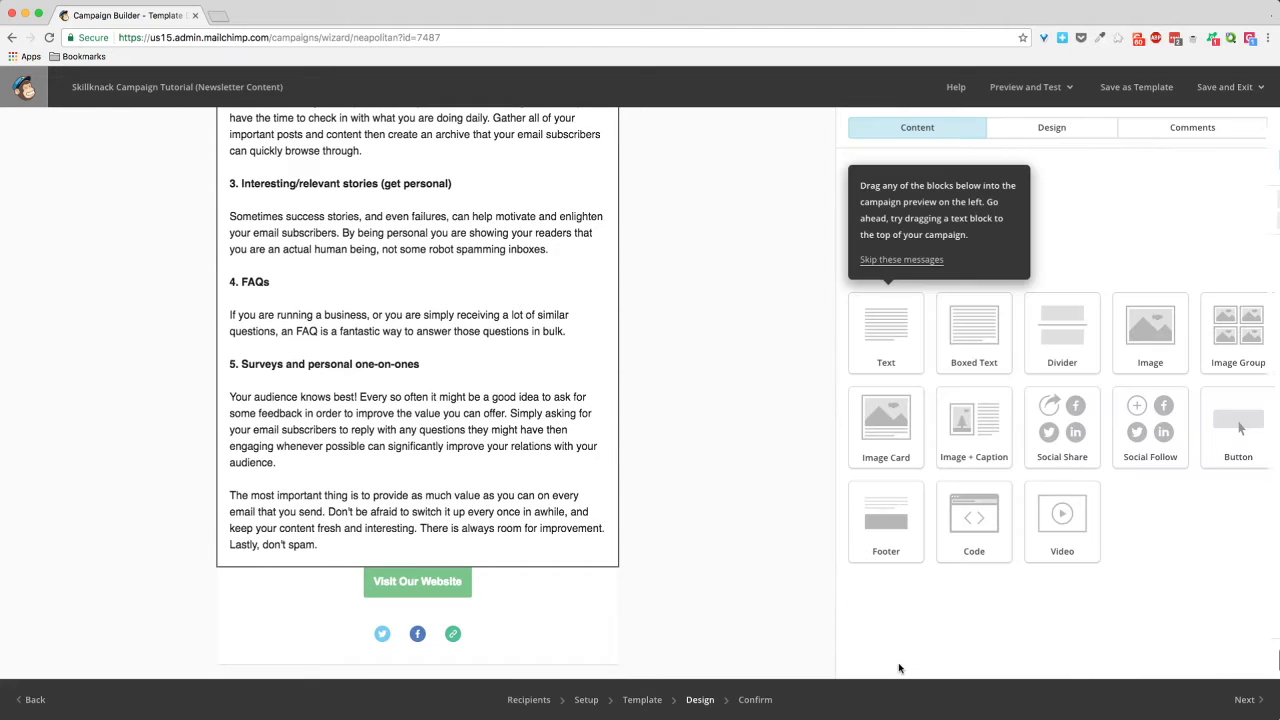
Step: Check the finished newsletter design from its beginning and continue to the campaign's Confirm stage
scroll(343, 451, up, 15)
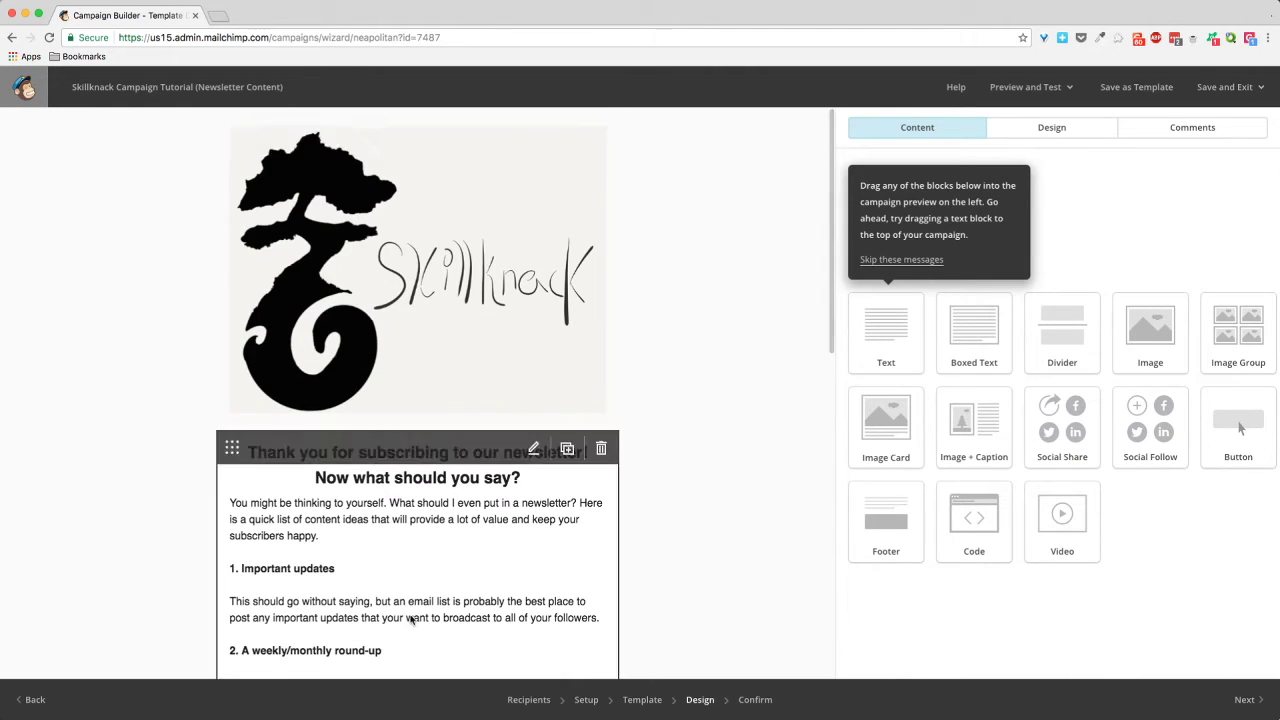
scroll(569, 509, down, 2)
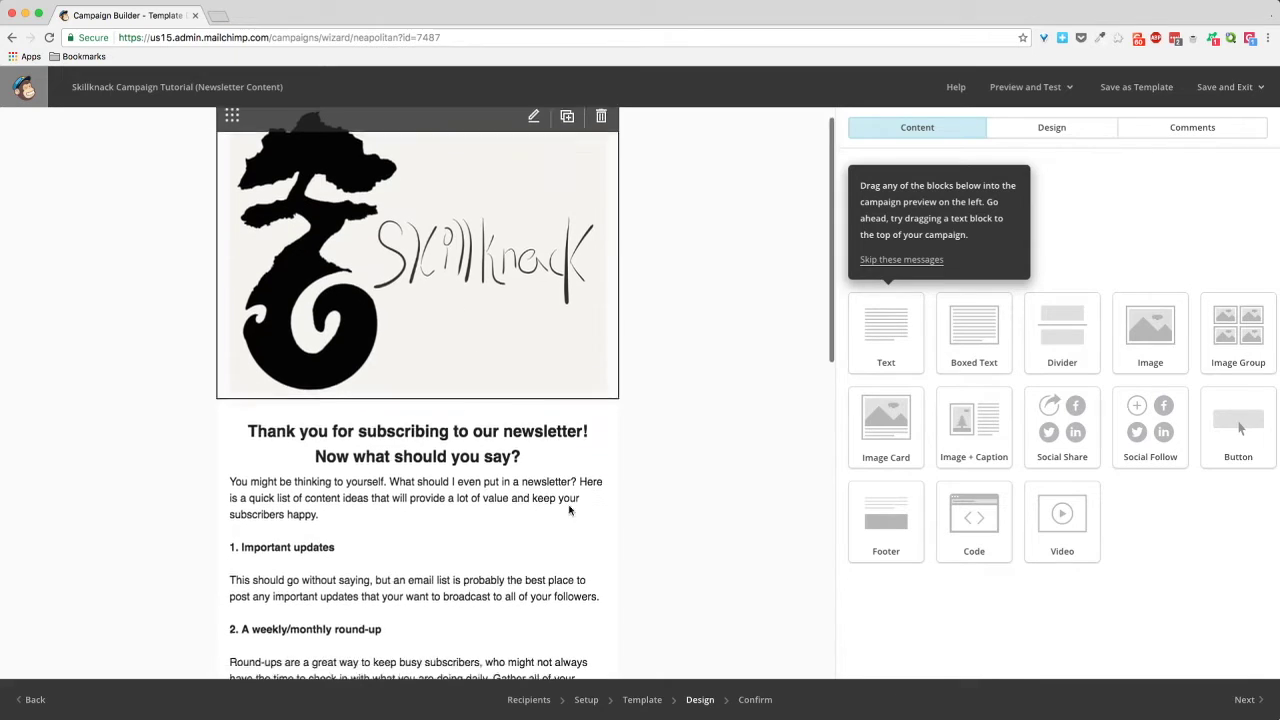
click(1248, 701)
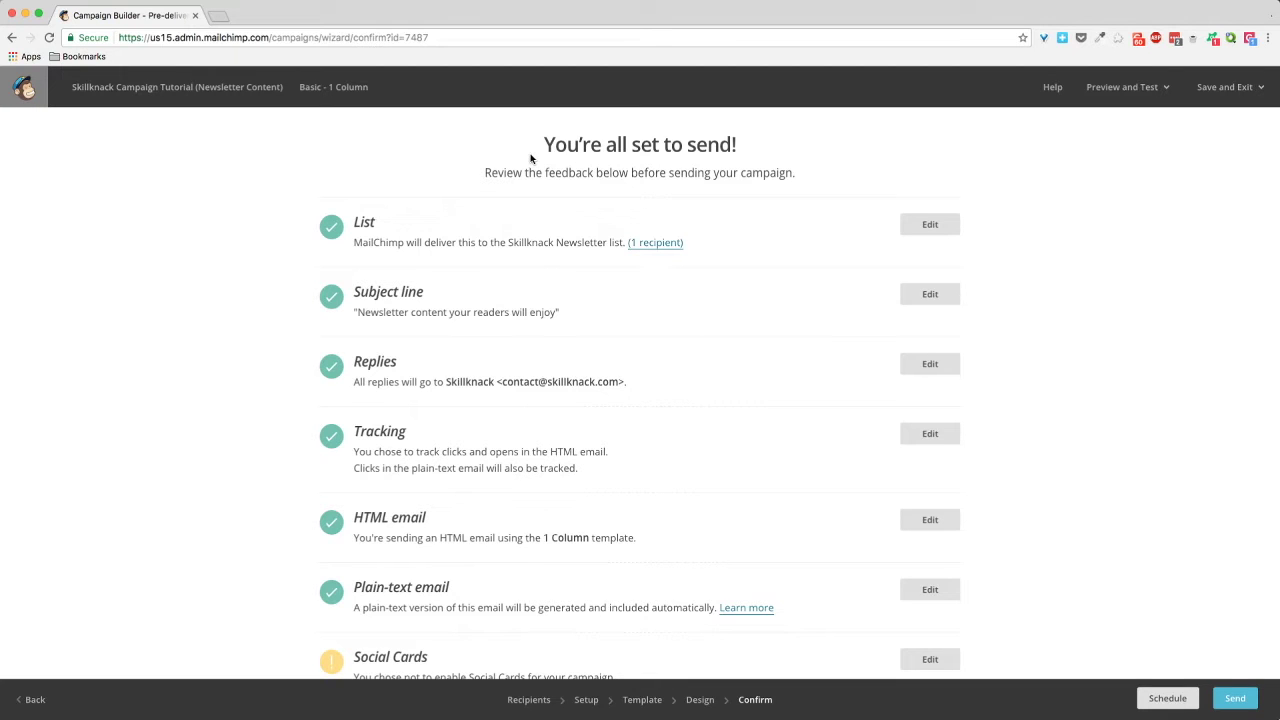
Step: Review the pre-delivery checklist and send the campaign immediately to the Skillknack Newsletter list
scroll(531, 158, down, 5)
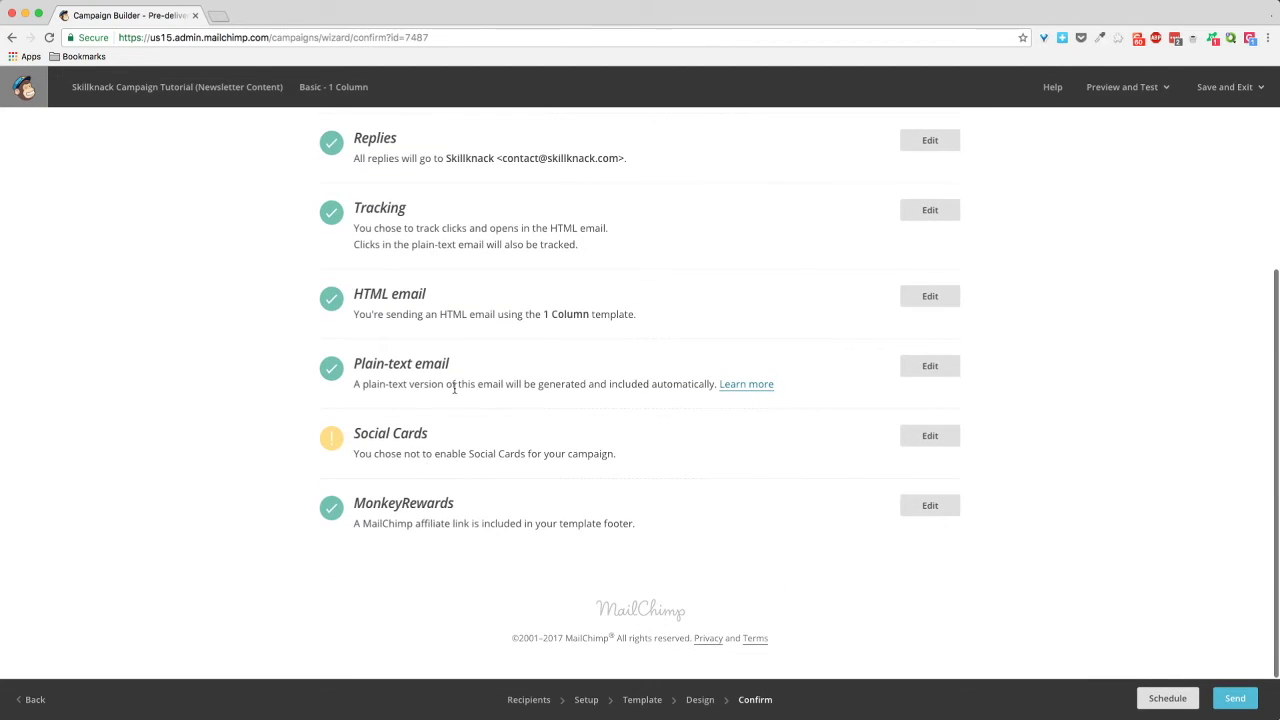
scroll(478, 390, up, 5)
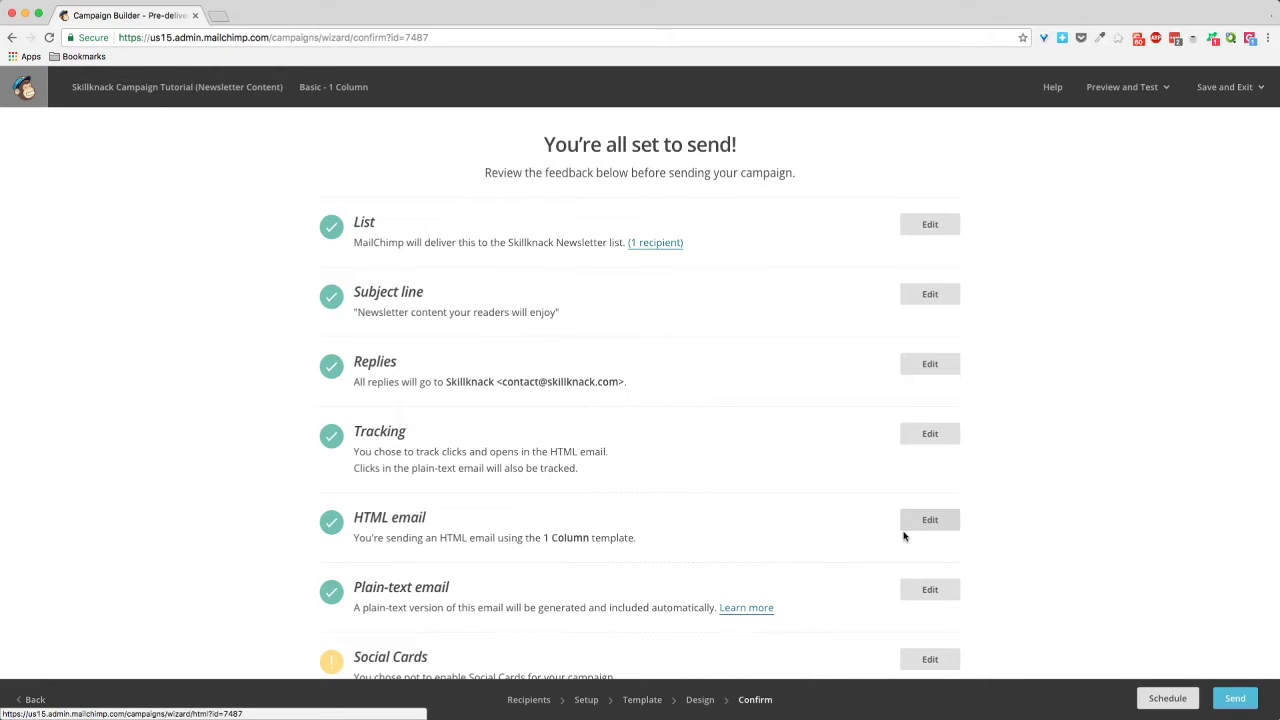
scroll(457, 512, down, 3)
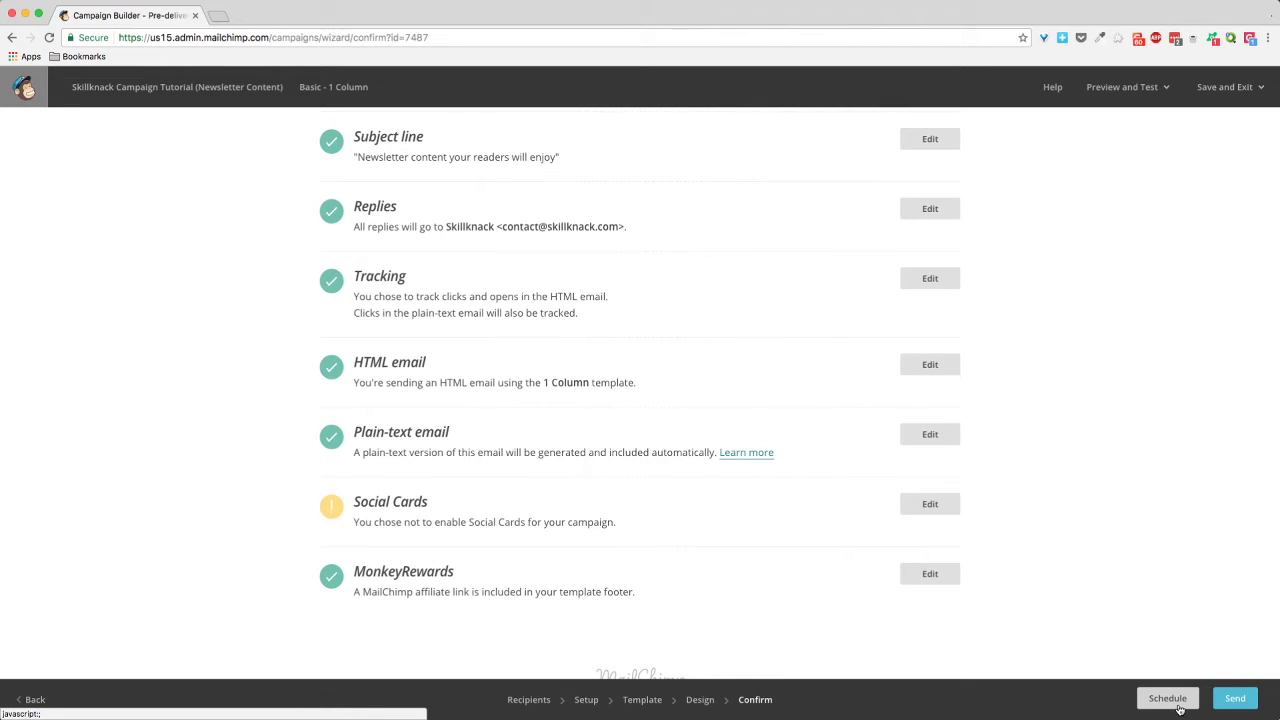
click(1236, 699)
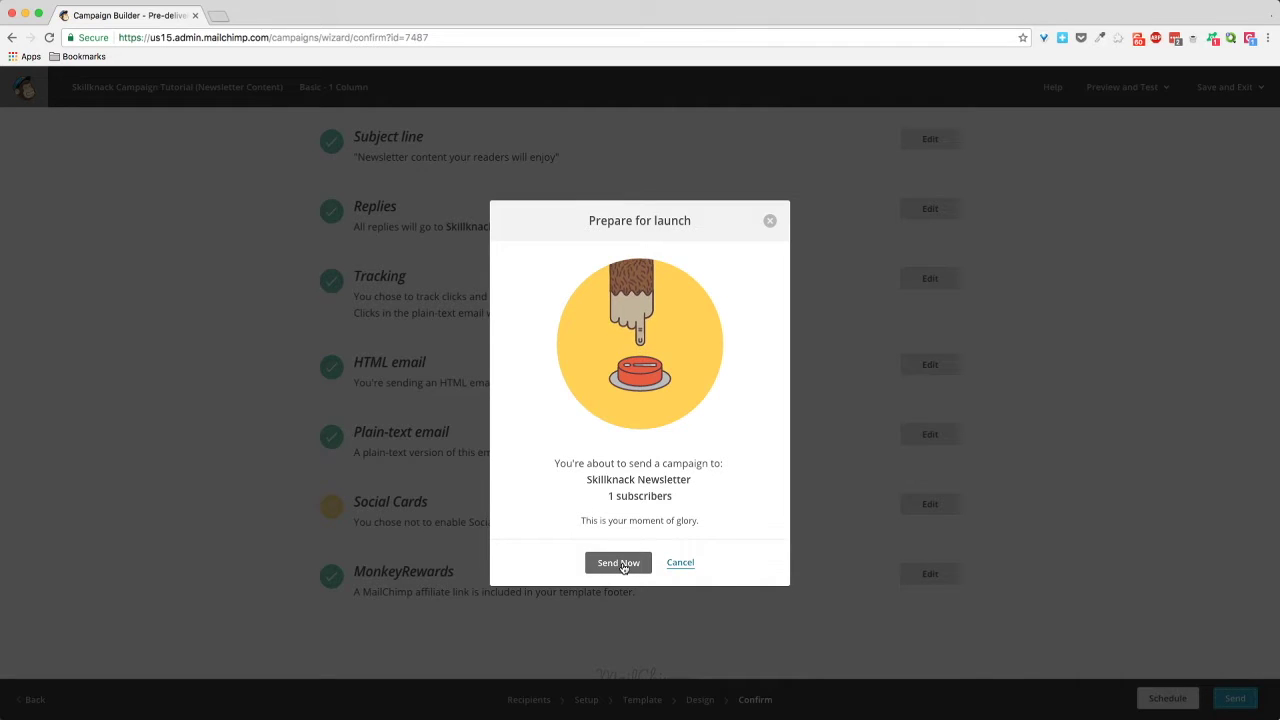
click(620, 563)
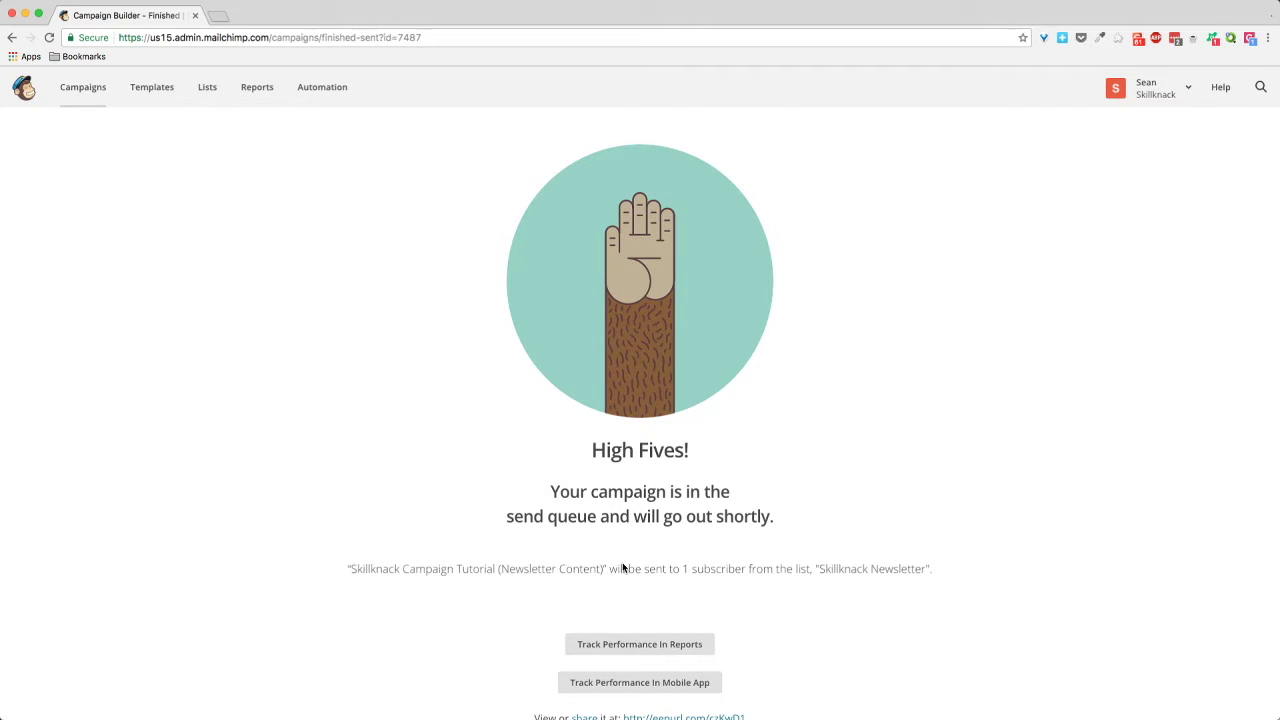
Step: Open the sent campaign's performance report
scroll(630, 563, down, 4)
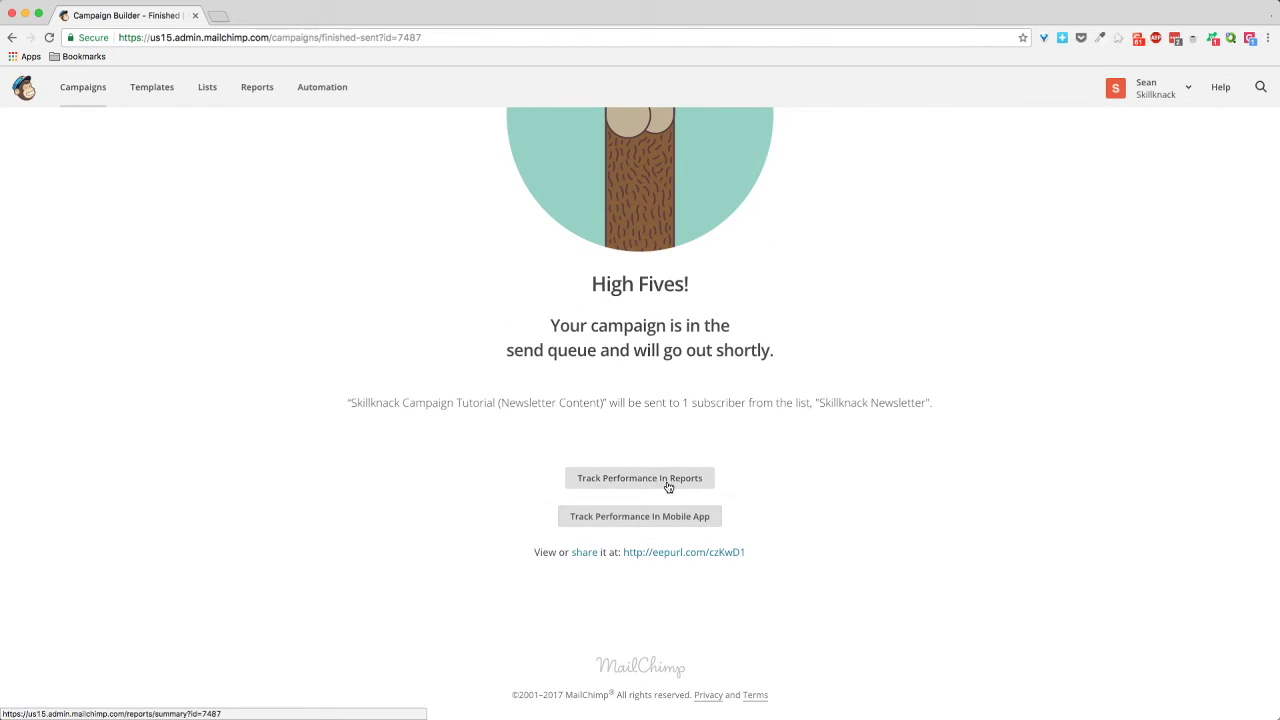
click(670, 480)
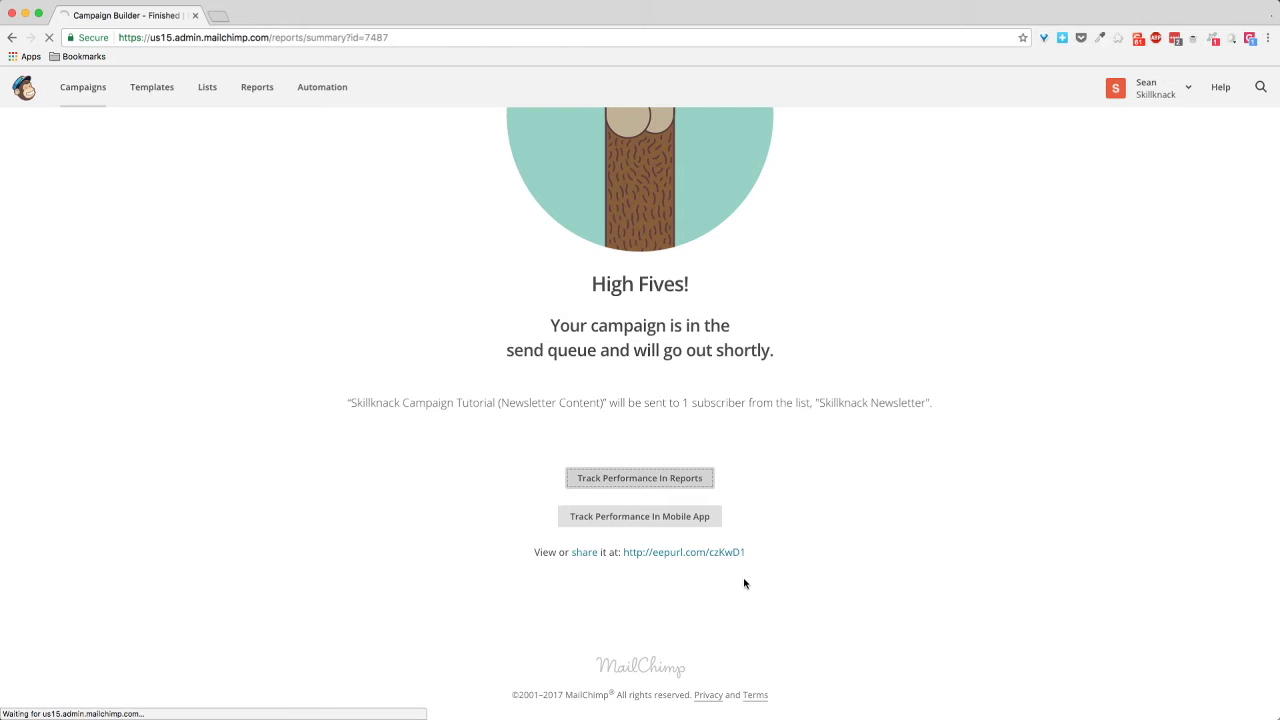
Step: Go to gmail.com in a new browser tab and open the received email "Newsletter content your readers will enjoy"
key(super+t)
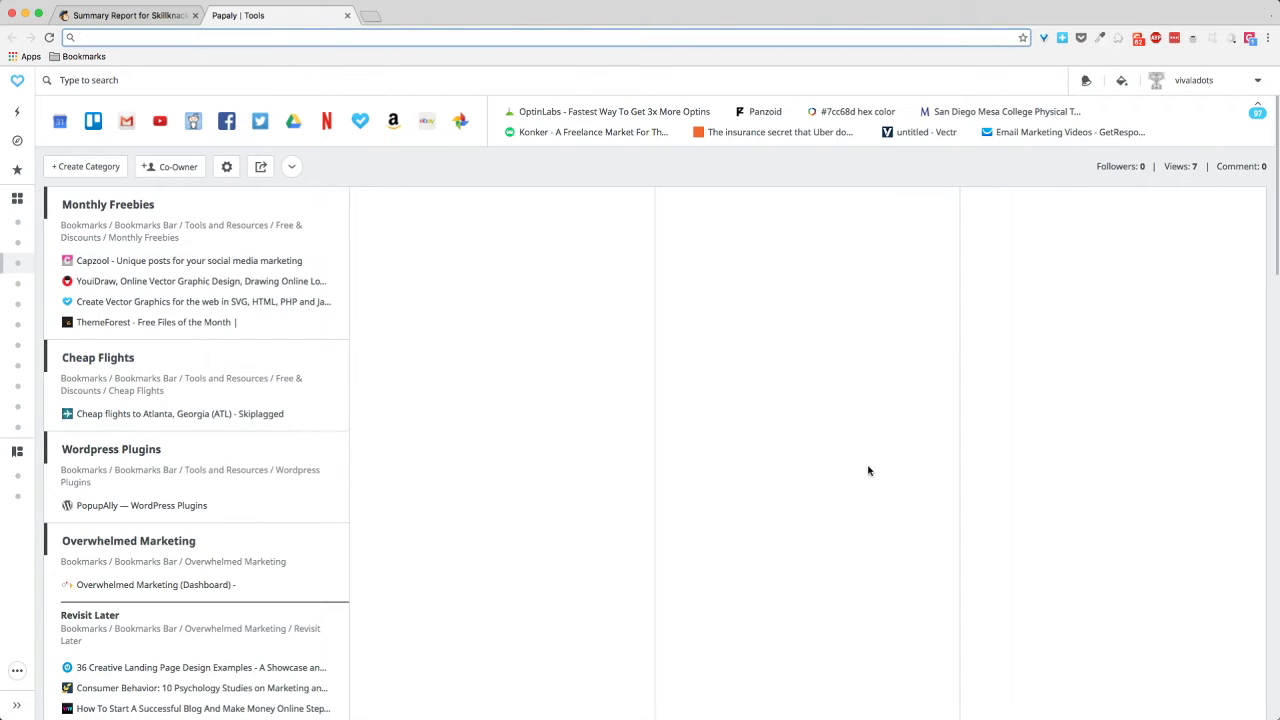
text(gmail.com)
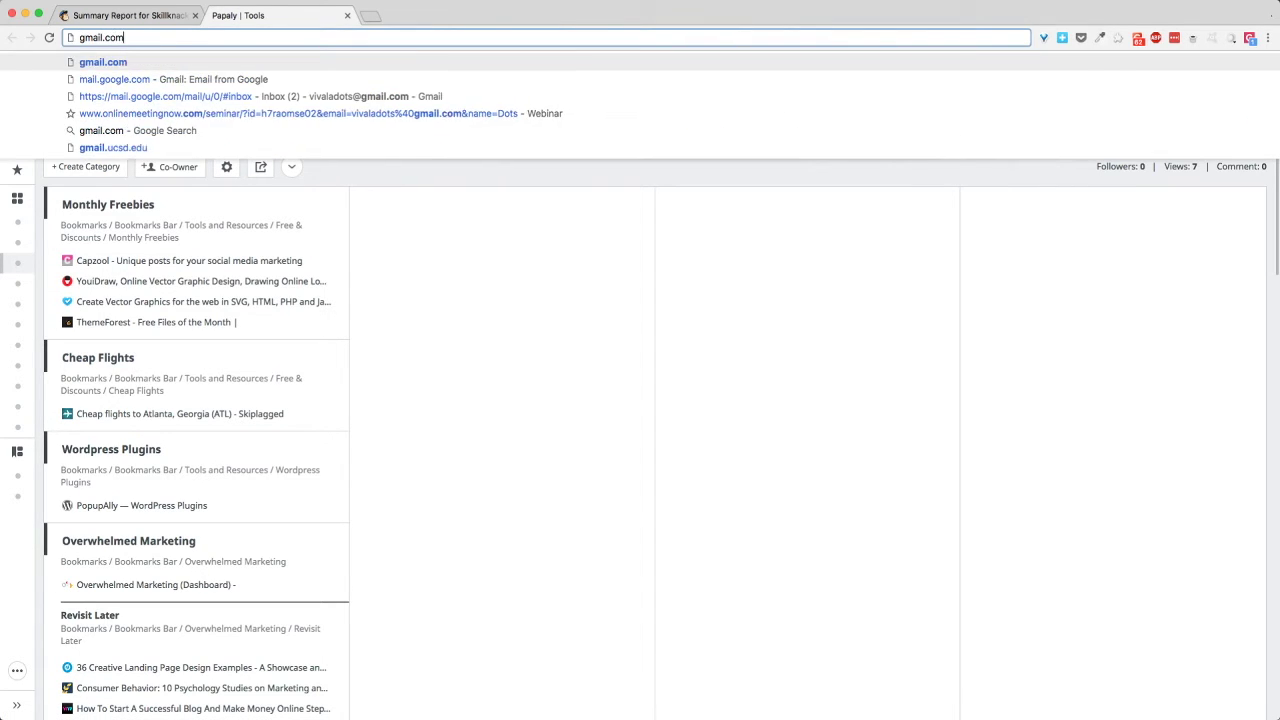
key(Return)
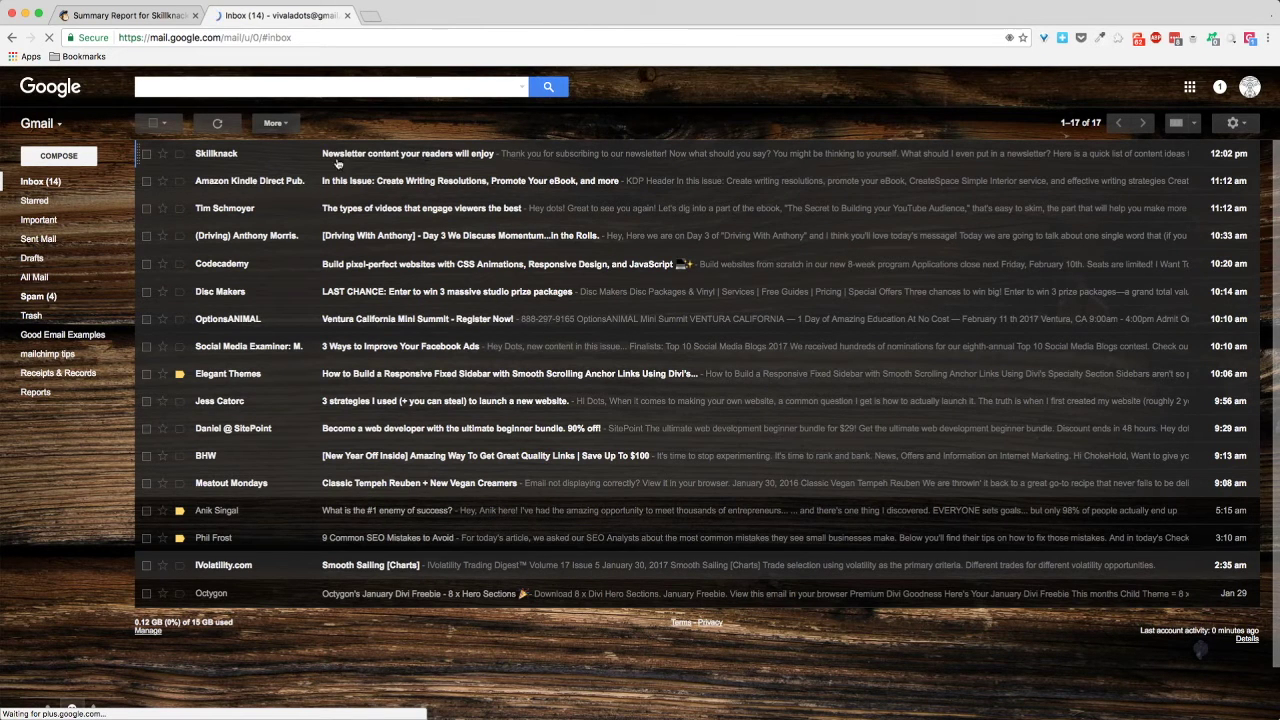
click(241, 153)
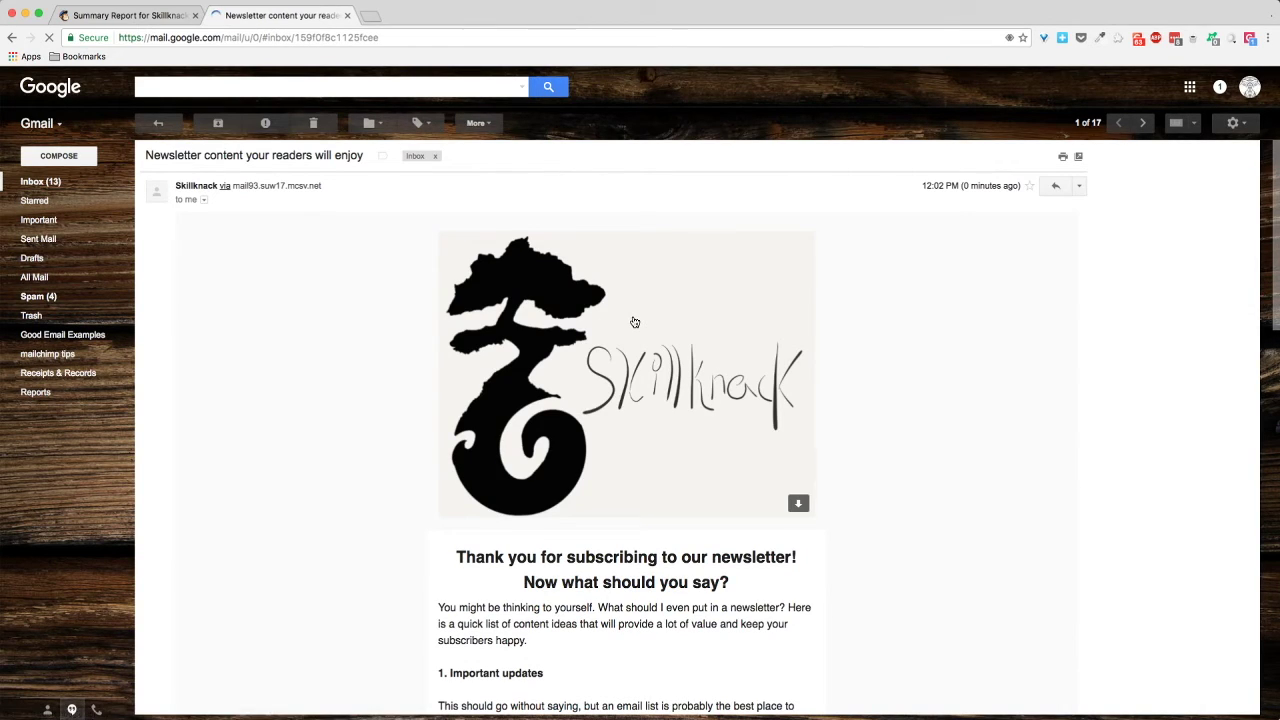
Step: Read through the received newsletter down to its footer and test its link to the Skillknack website
scroll(634, 321, down, 10)
scroll(634, 321, up, 6)
scroll(634, 321, up, 3)
scroll(634, 321, down, 5)
scroll(634, 321, down, 8)
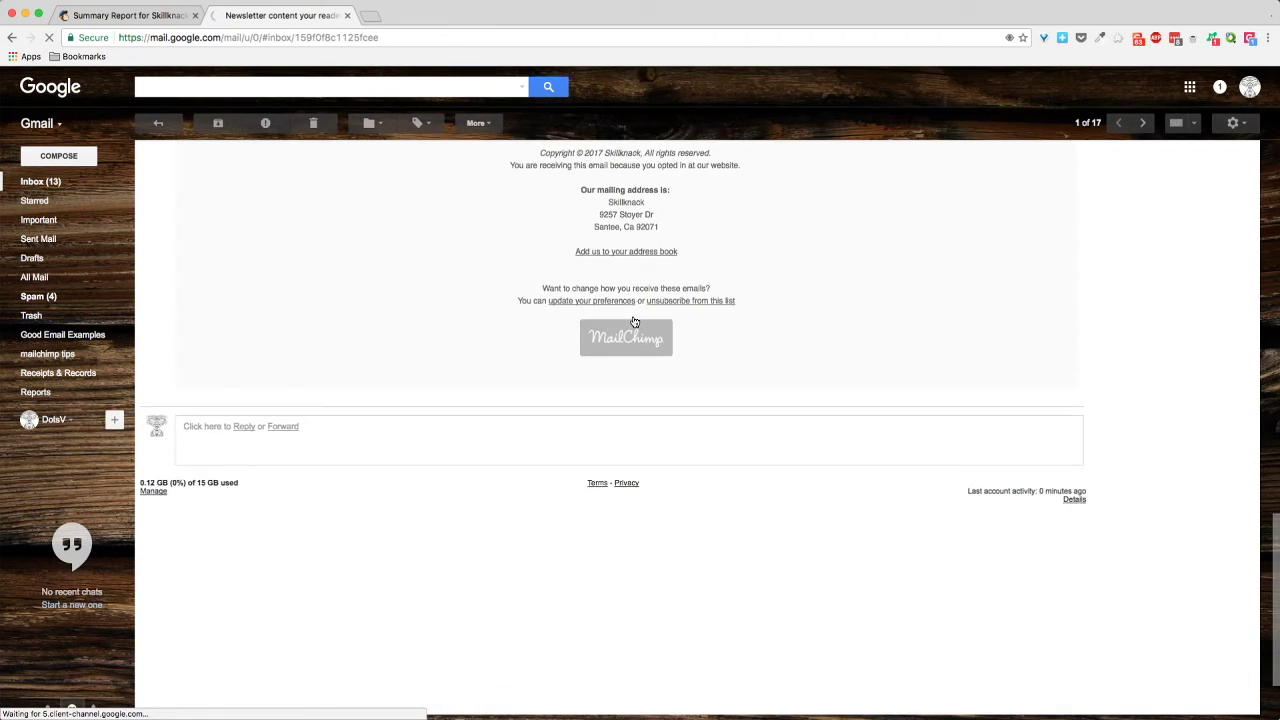
scroll(634, 321, up, 3)
click(620, 350)
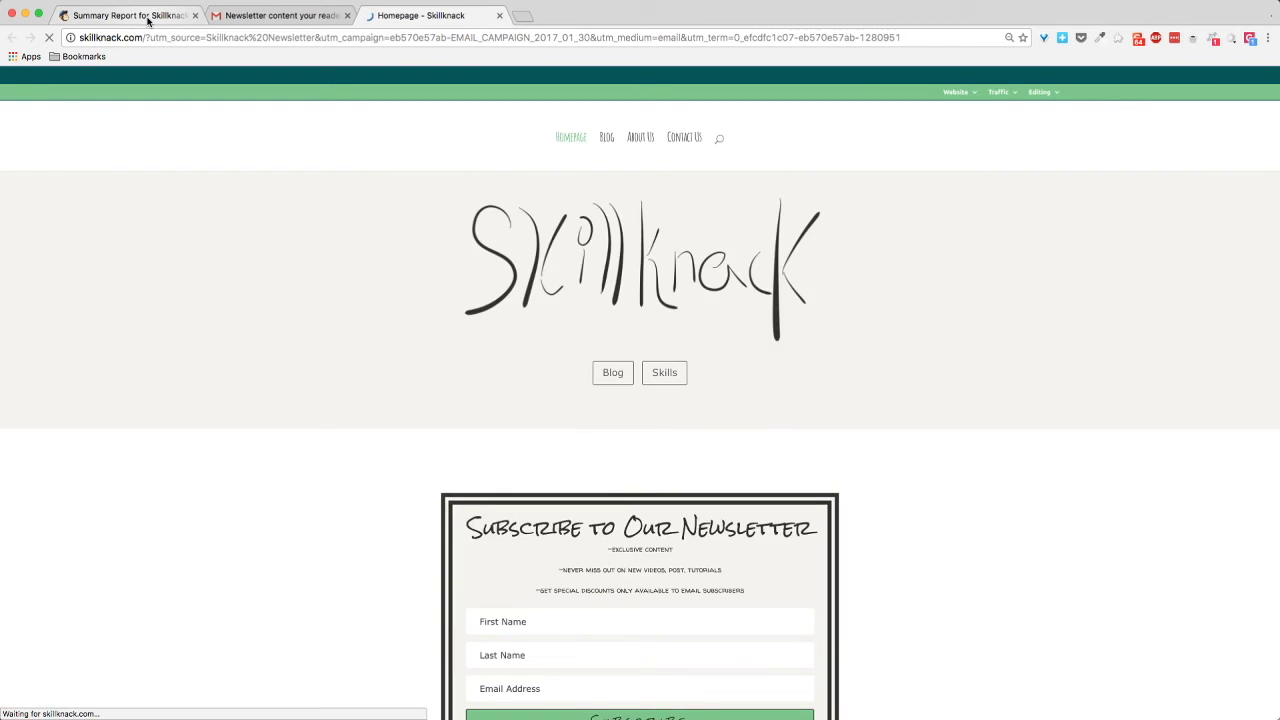
Step: Switch back to the MailChimp campaign report and examine its refreshed open and click rates, 24-hour performance, top links clicked and social performance
click(147, 17)
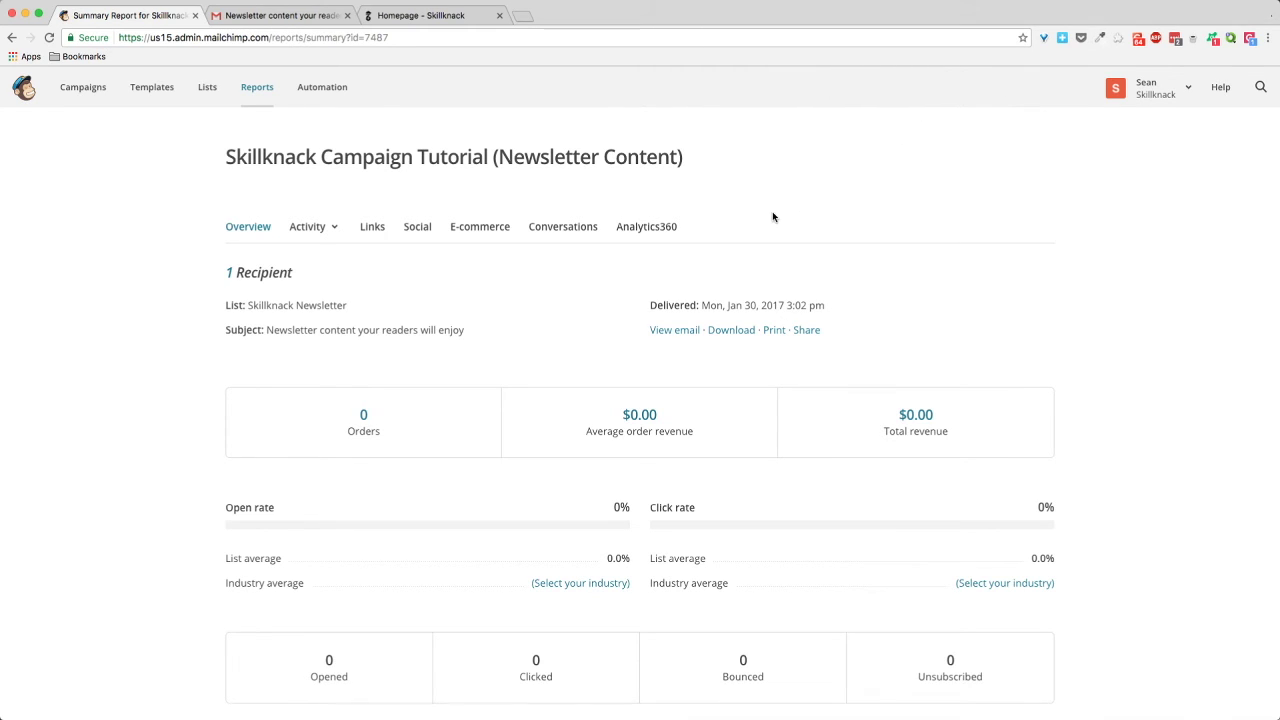
scroll(772, 211, down, 5)
click(83, 87)
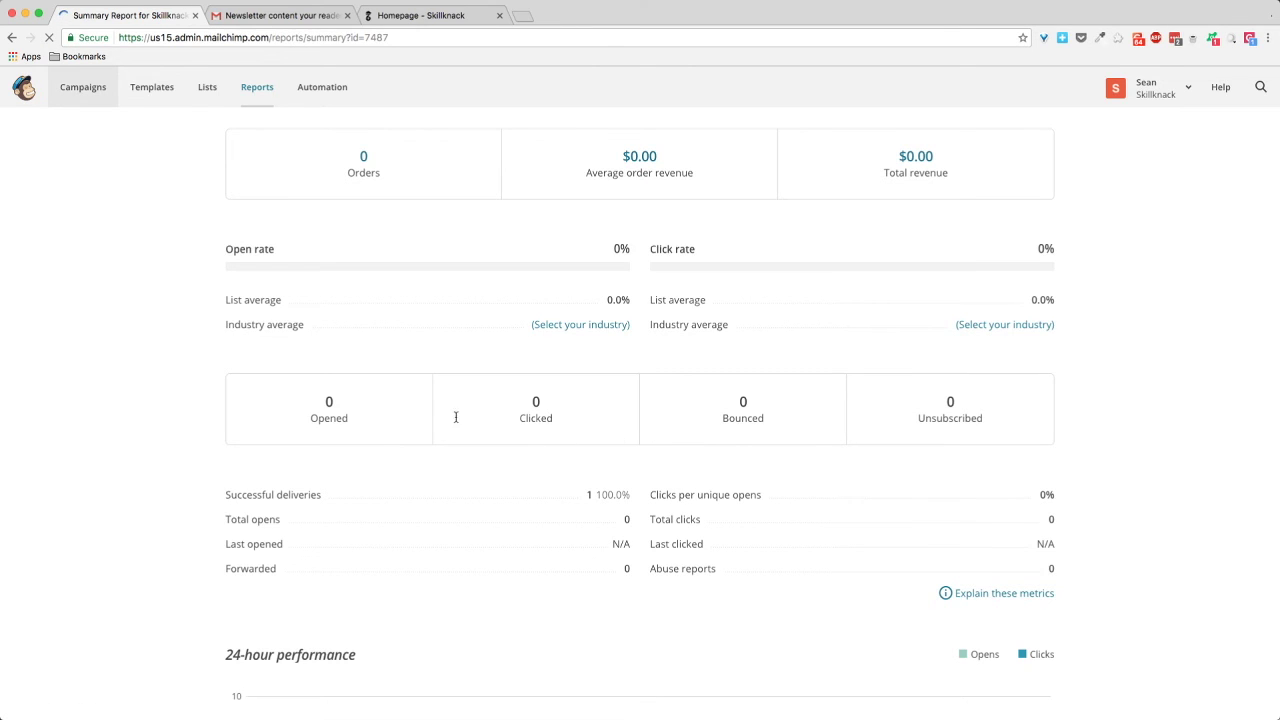
scroll(508, 465, down, 3)
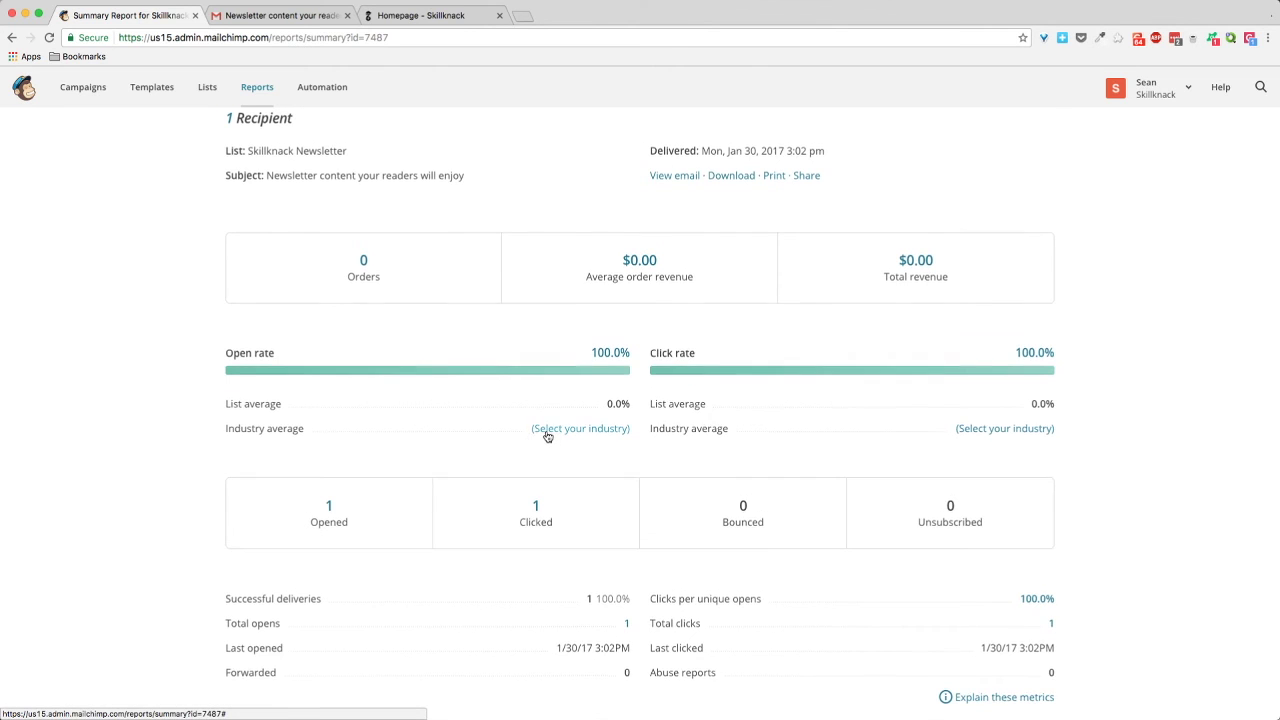
scroll(546, 434, up, 1)
scroll(494, 189, up, 2)
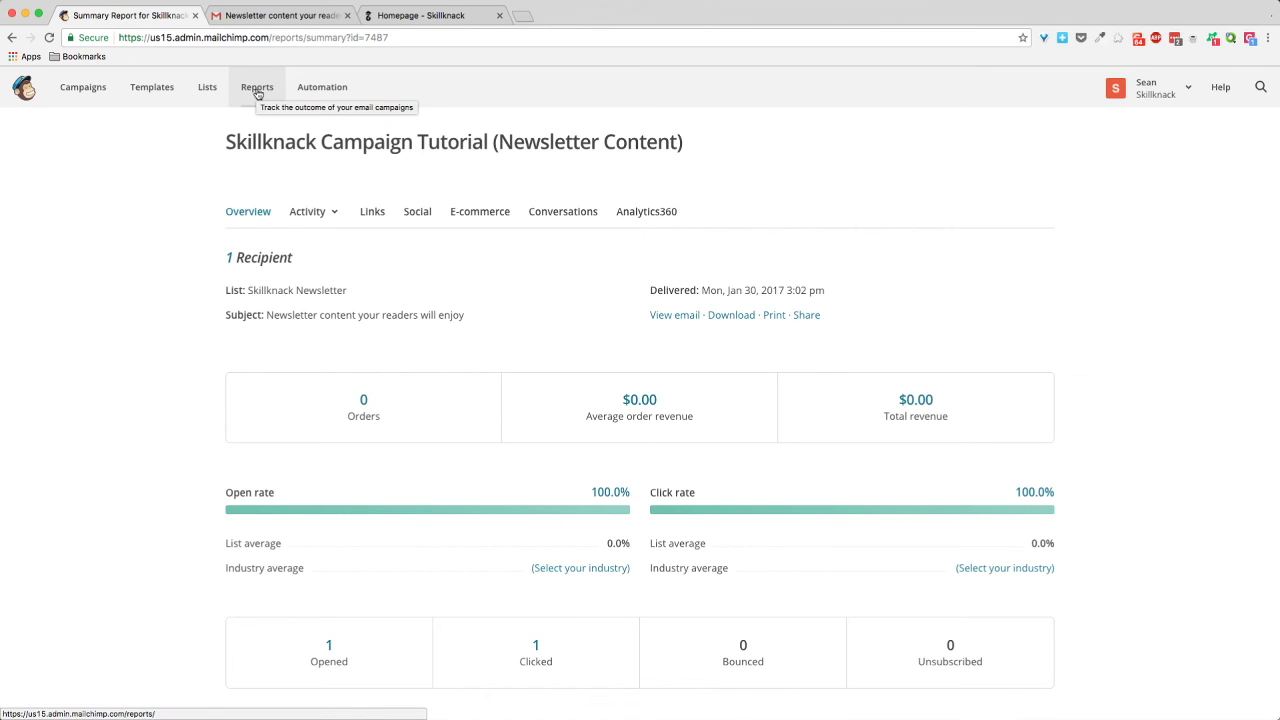
scroll(474, 332, down, 10)
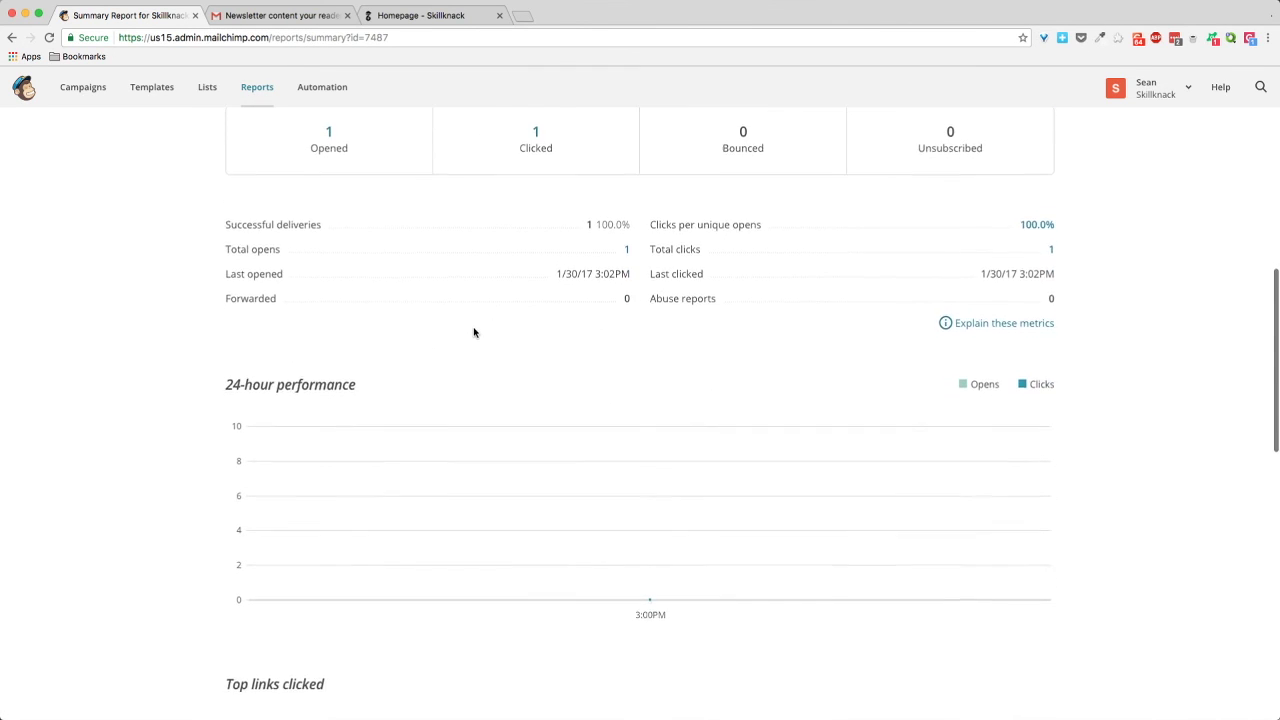
scroll(474, 332, down, 2)
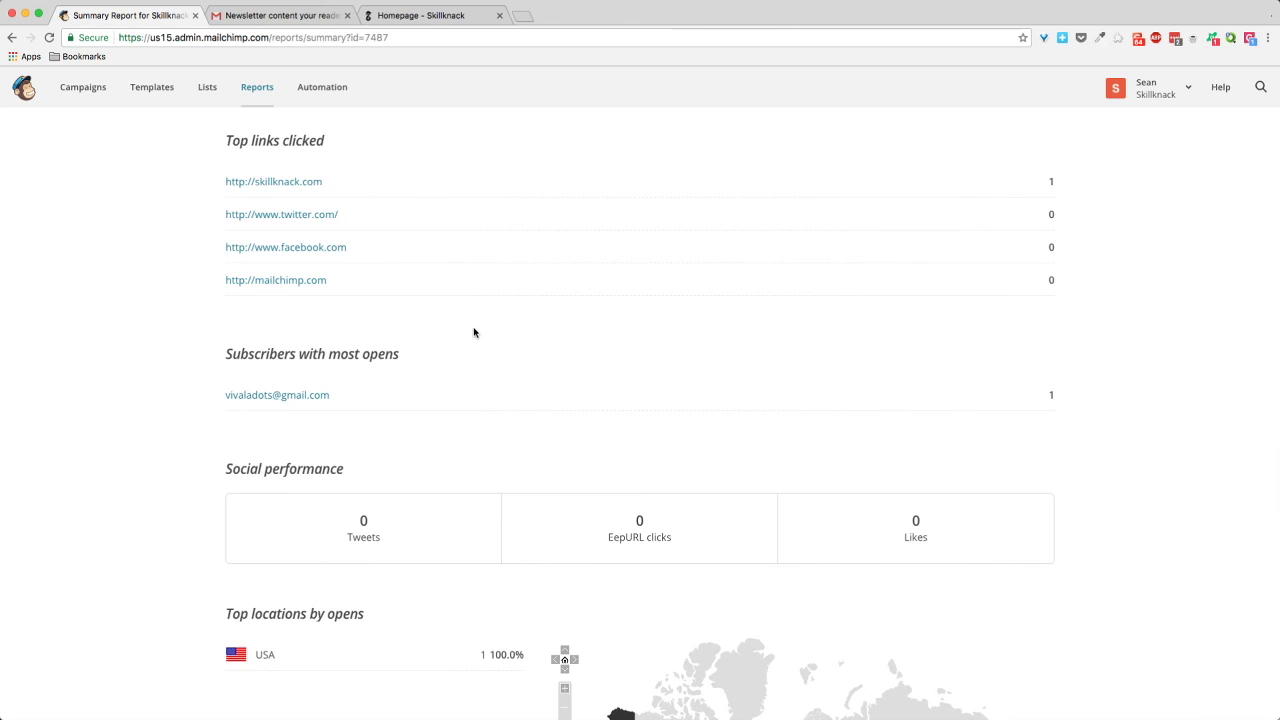